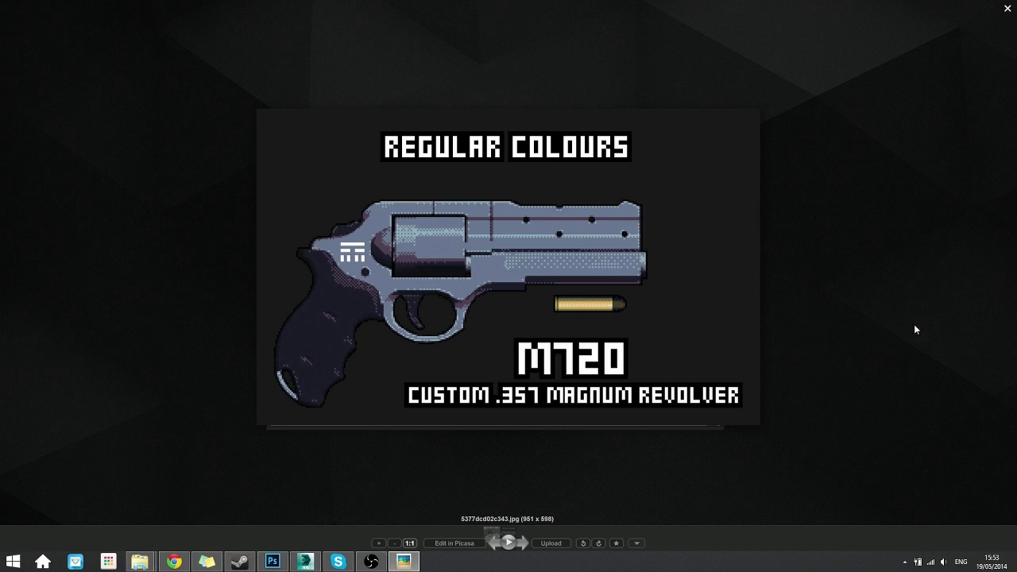
# Close the pixel-art revolver image in Picasa to return to the Pixel art folder.
pyautogui.press('Escape')
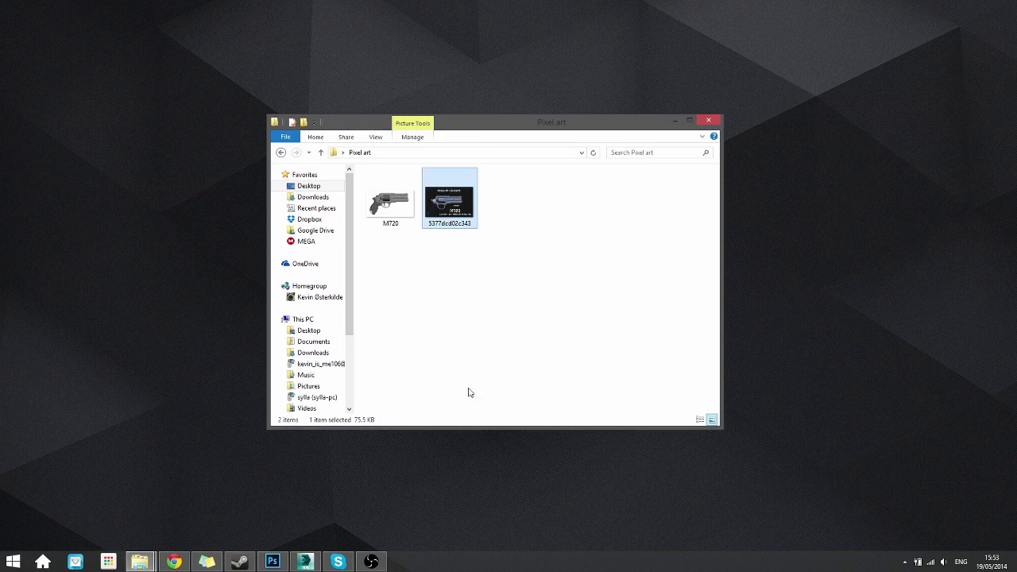
# In Chrome, read through the HD Index Painting blog post with the downloads bar closed.
pyautogui.click(175, 561)
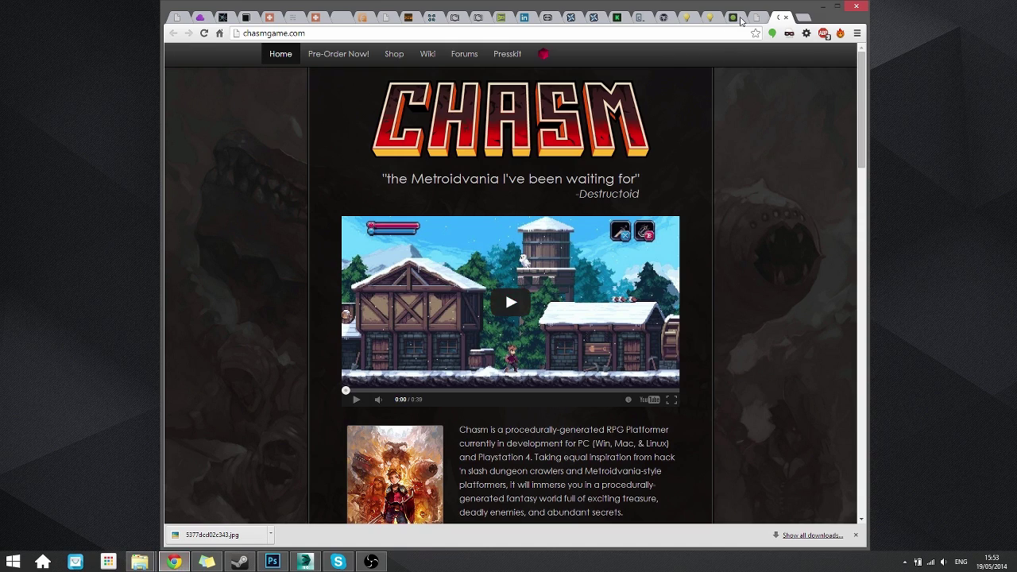
pyautogui.click(757, 17)
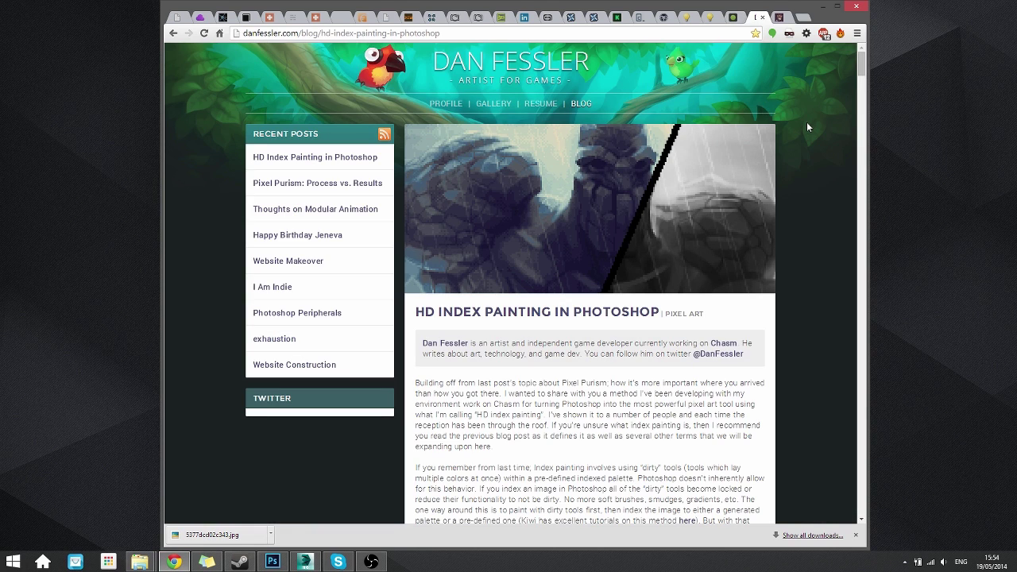
pyautogui.scroll(-1, 758, 142)
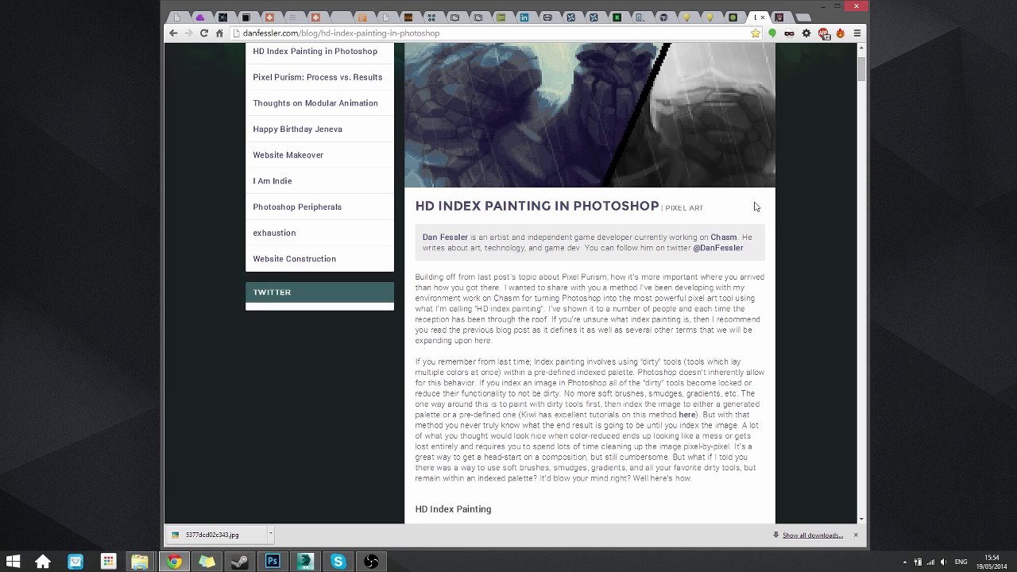
pyautogui.click(855, 534)
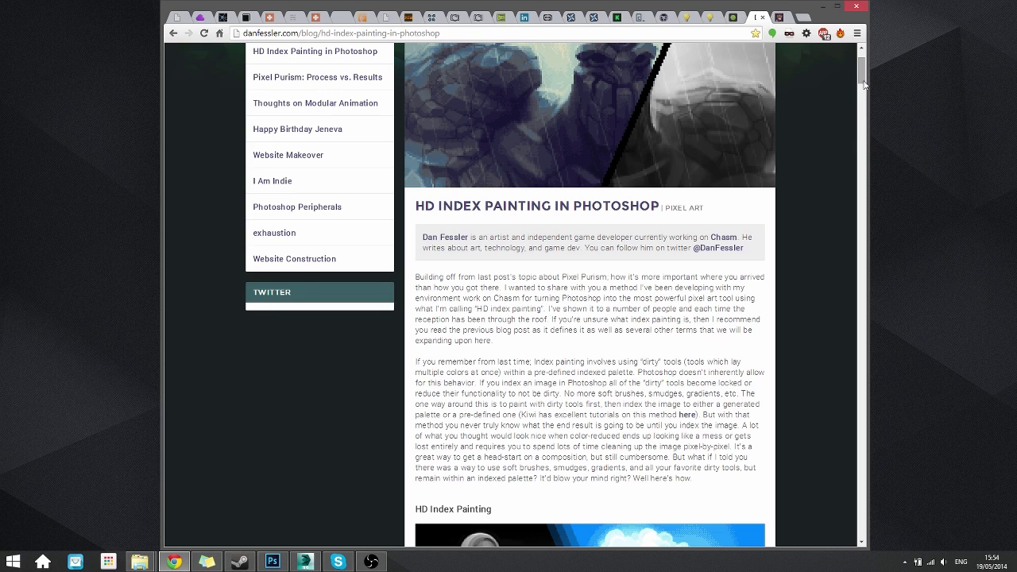
pyautogui.moveTo(864, 85); pyautogui.dragTo(867, 103)
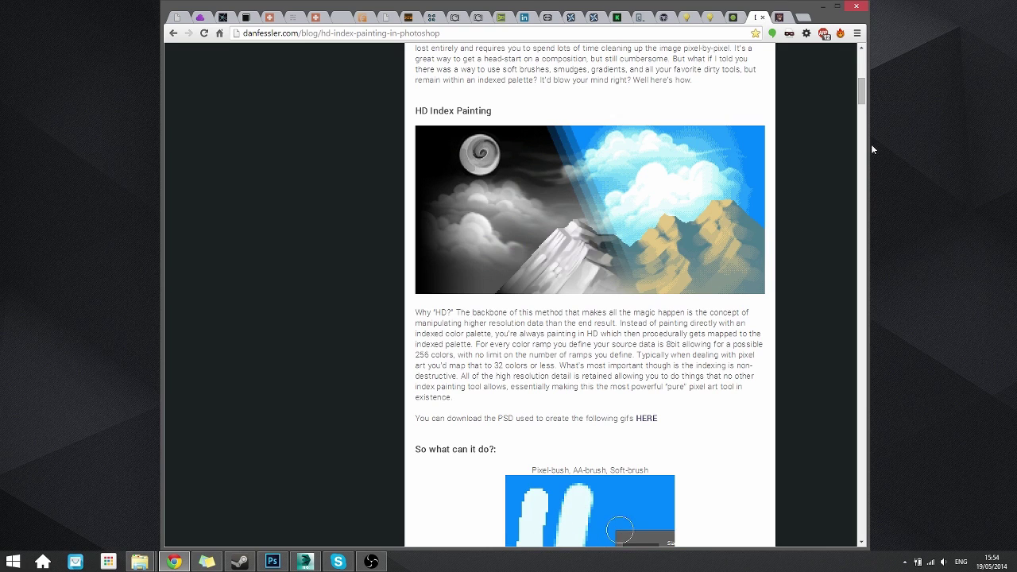
pyautogui.moveTo(862, 101); pyautogui.dragTo(871, 378)
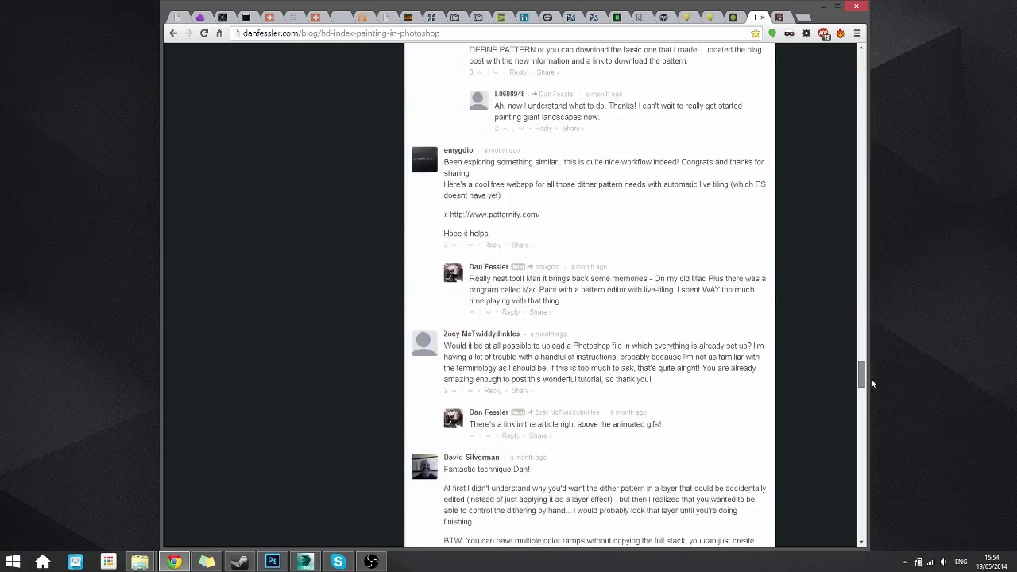
pyautogui.press('Home')
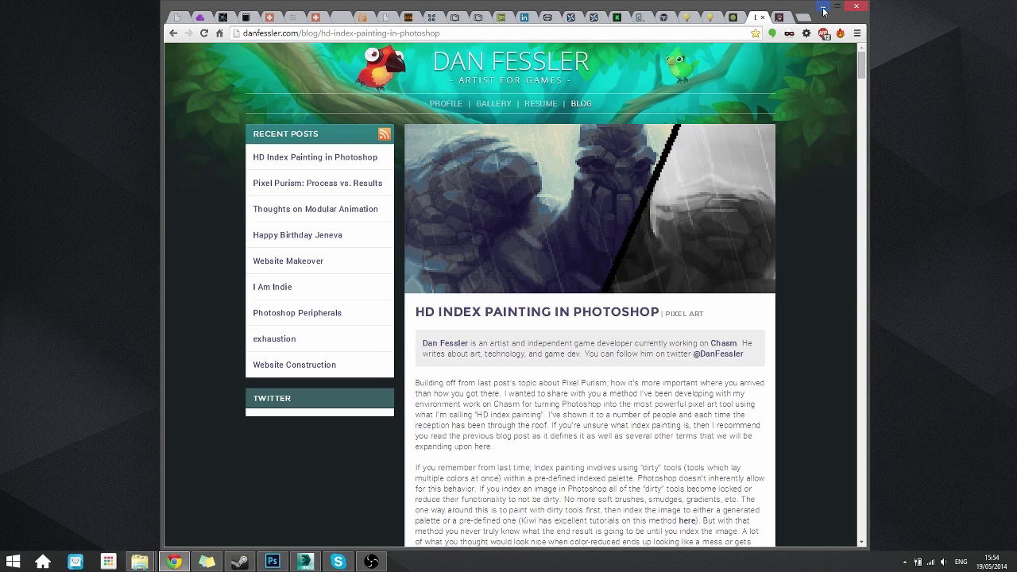
# Glance at the chasmgame.com site, then close that tab.
pyautogui.click(783, 17)
pyautogui.scroll(-3, 727, 301)
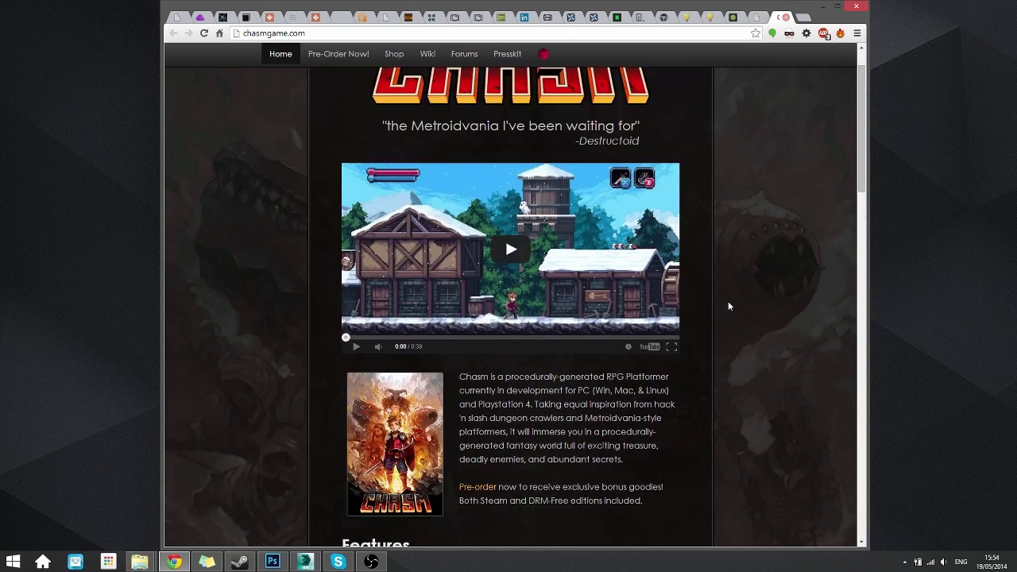
pyautogui.scroll(3, 727, 300)
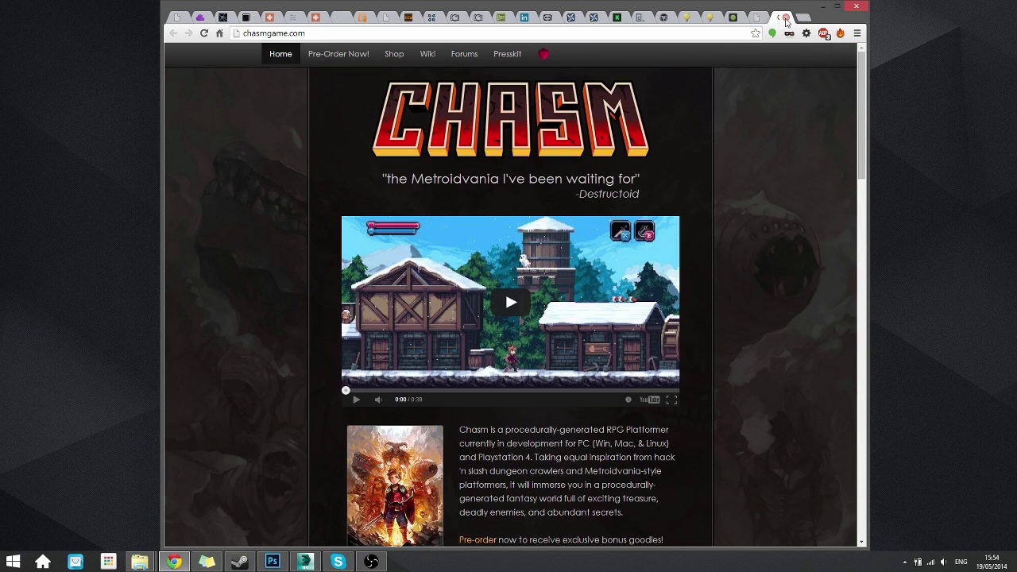
pyautogui.click(785, 17)
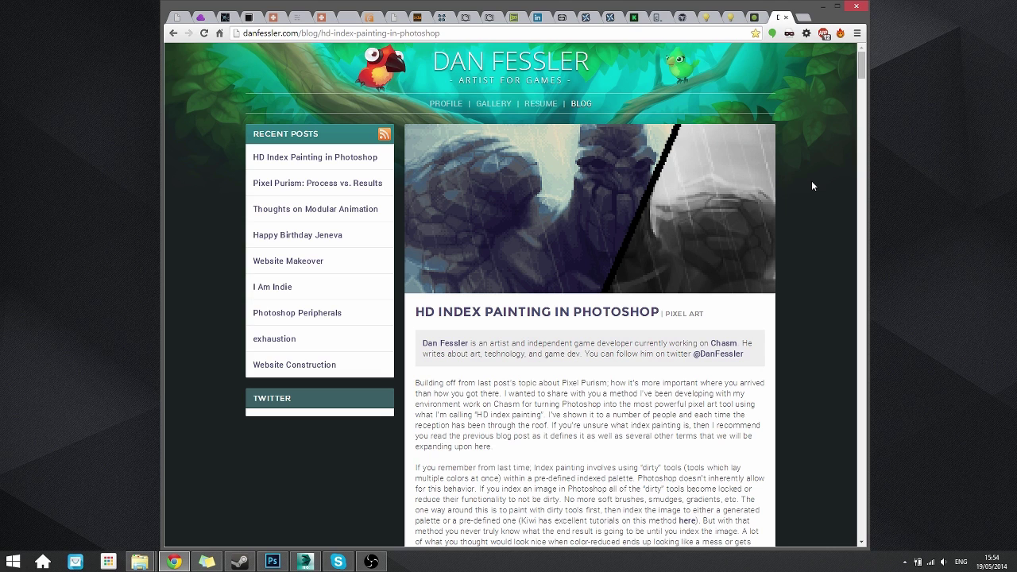
# View the M720 render and the revolver preview JPG in Picasa, then close the viewer.
pyautogui.click(824, 8)
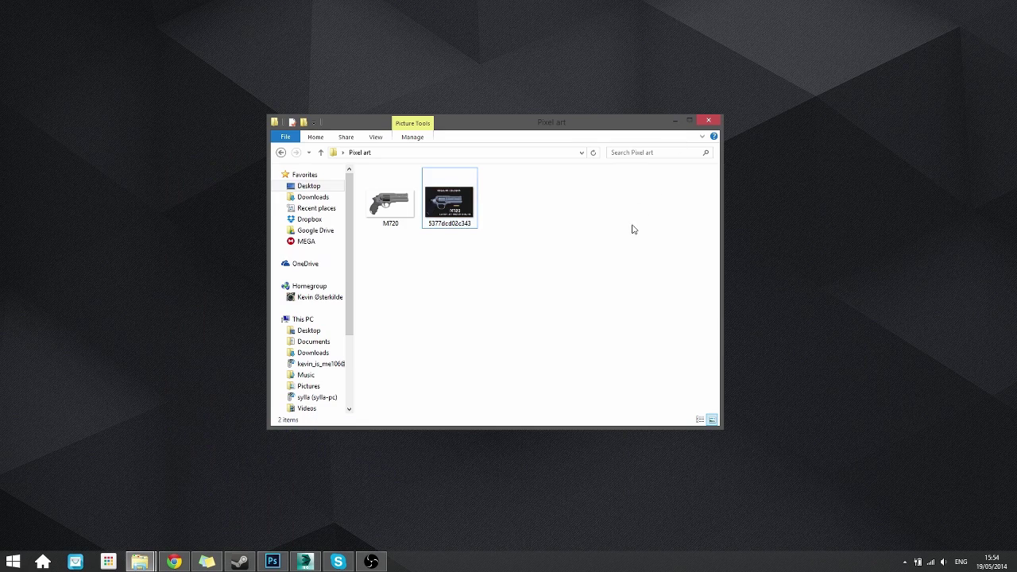
pyautogui.doubleClick(389, 203)
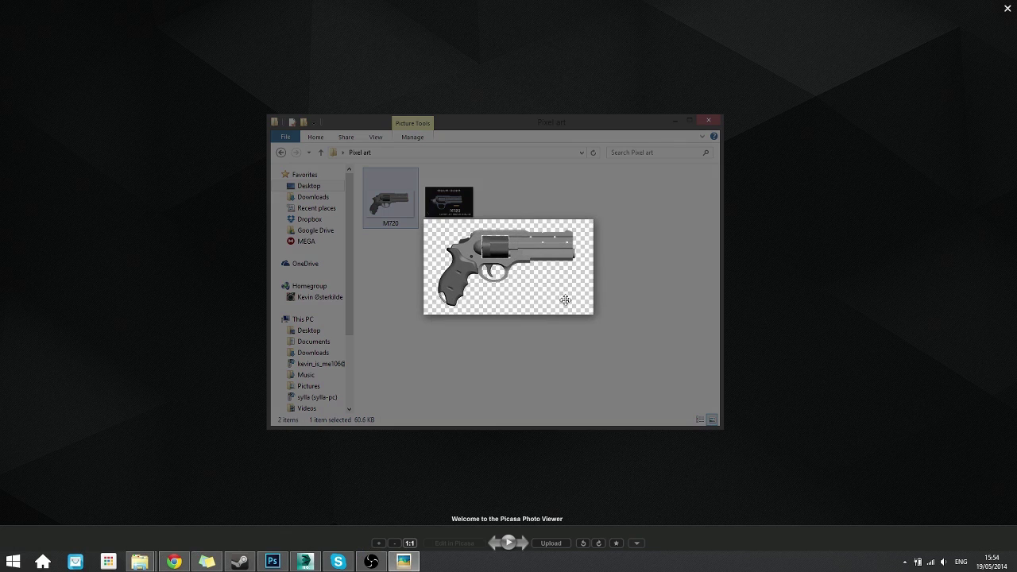
pyautogui.scroll(-1, 449, 215)
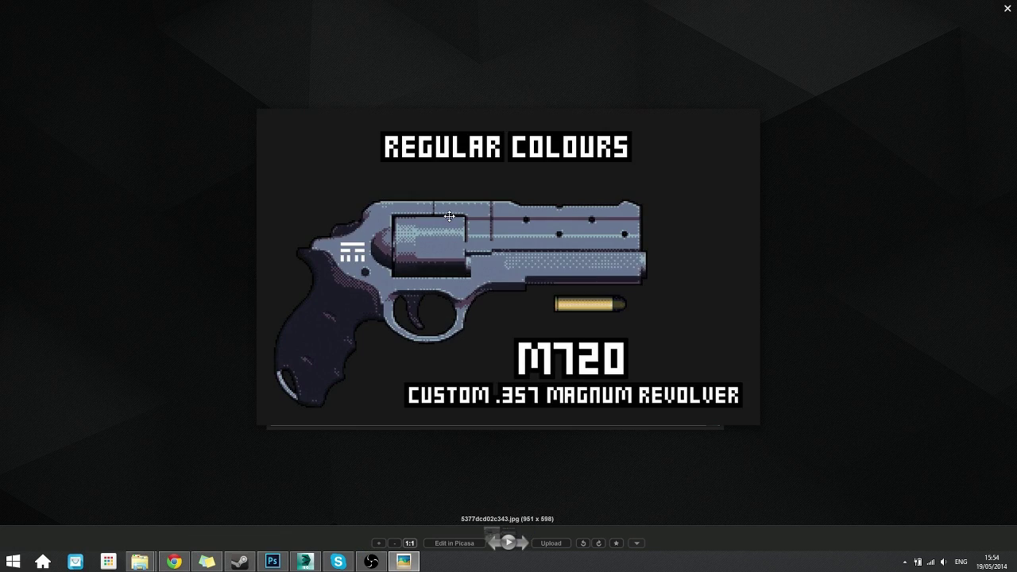
pyautogui.press('Escape')
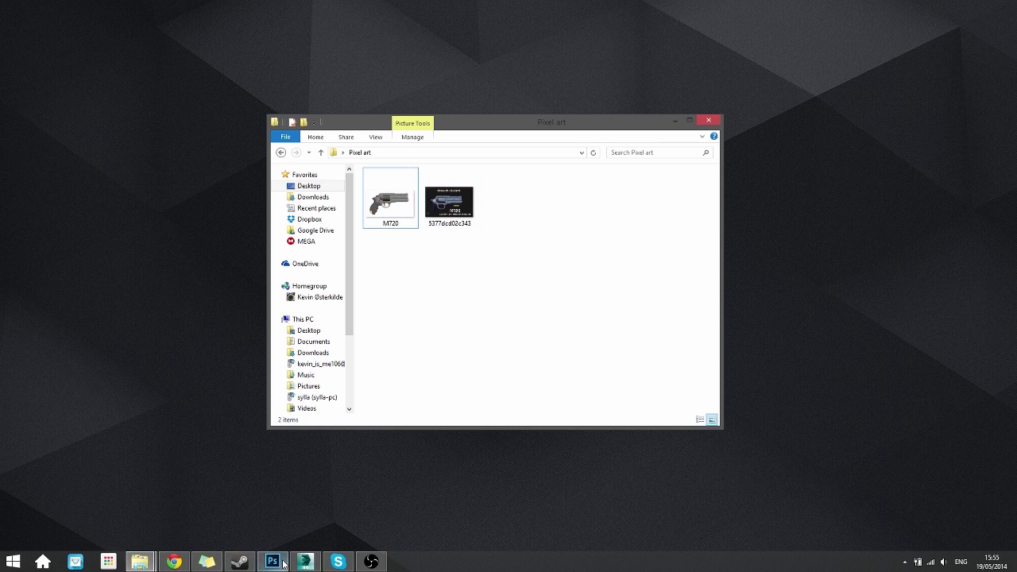
# In 3ds Max render setup, set the output size to HDTV (video) 320x180.
pyautogui.click(305, 562)
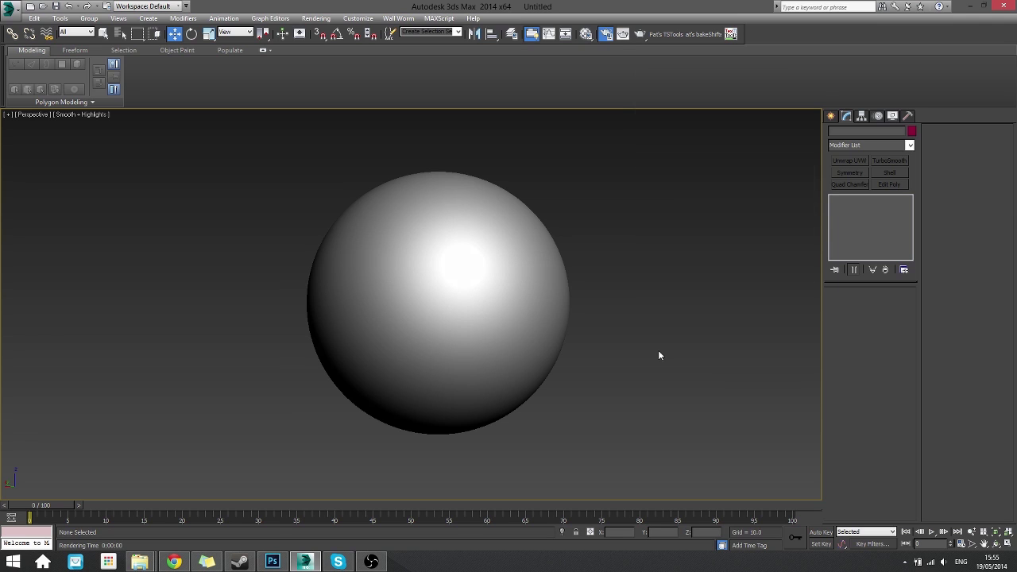
pyautogui.press('F10')
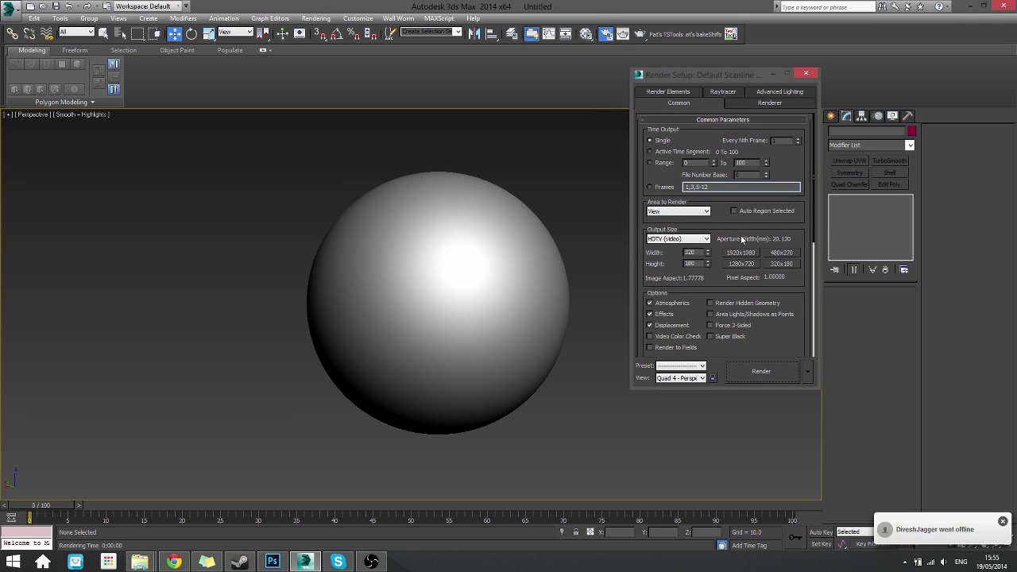
pyautogui.click(687, 242)
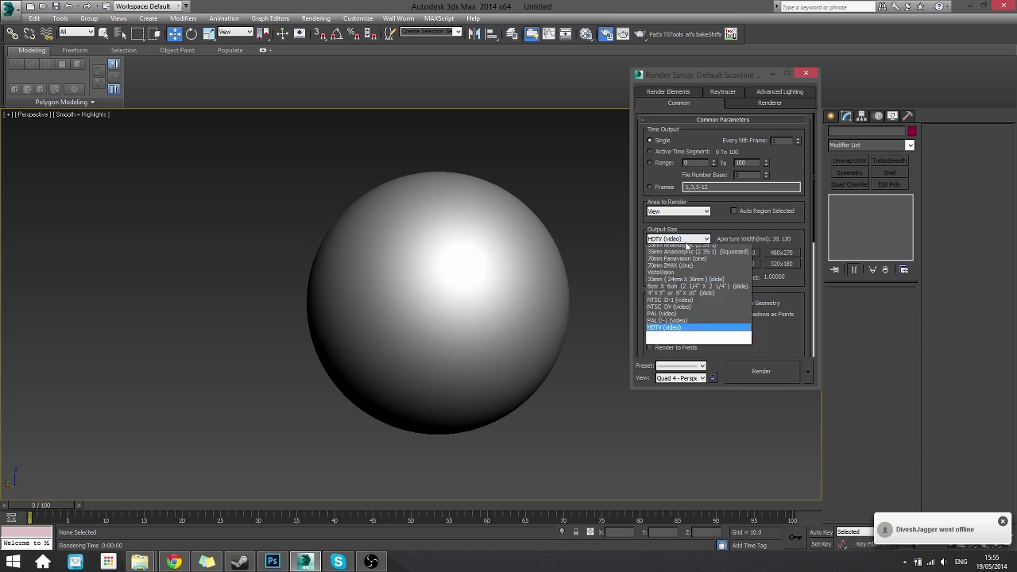
pyautogui.click(672, 373)
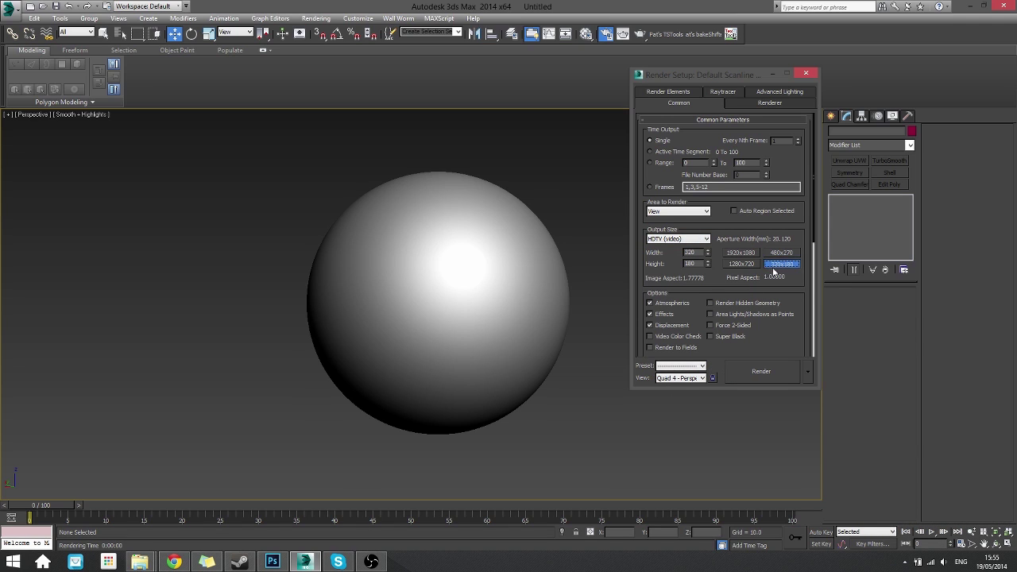
# Review the renderer and advanced lighting settings, keeping Light Tracer as the lighting plugin.
pyautogui.click(751, 103)
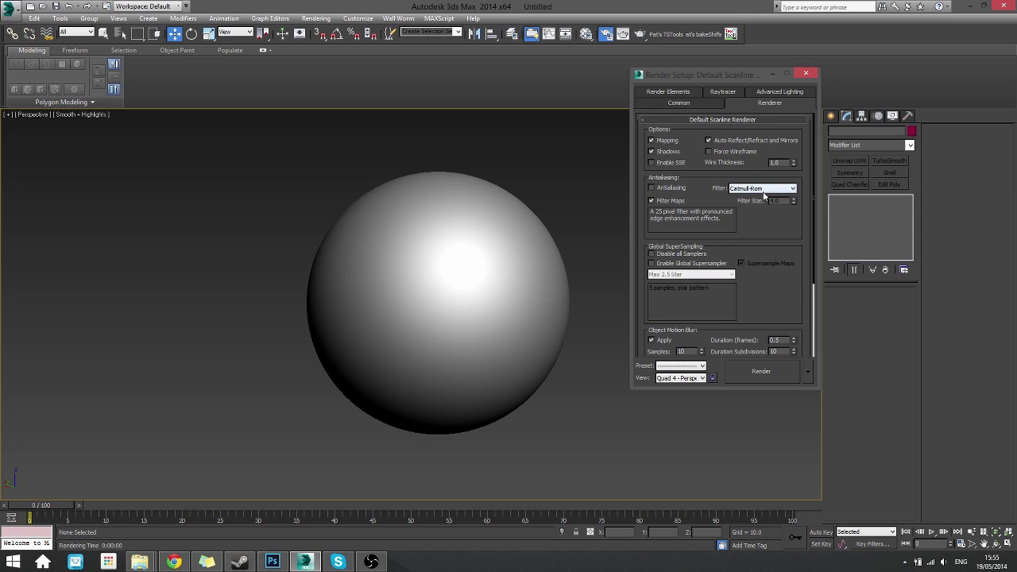
pyautogui.click(758, 94)
pyautogui.click(711, 136)
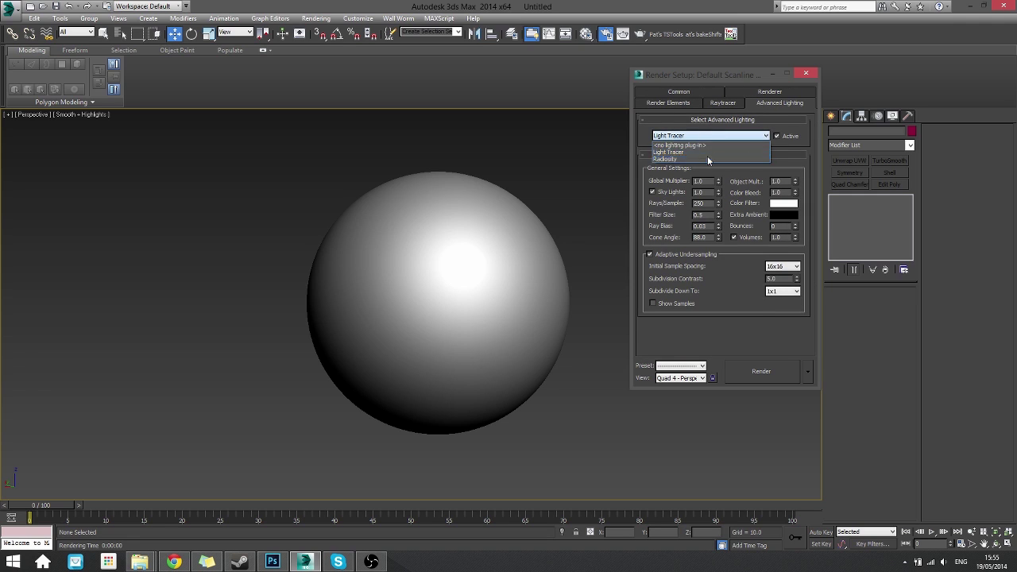
pyautogui.click(694, 146)
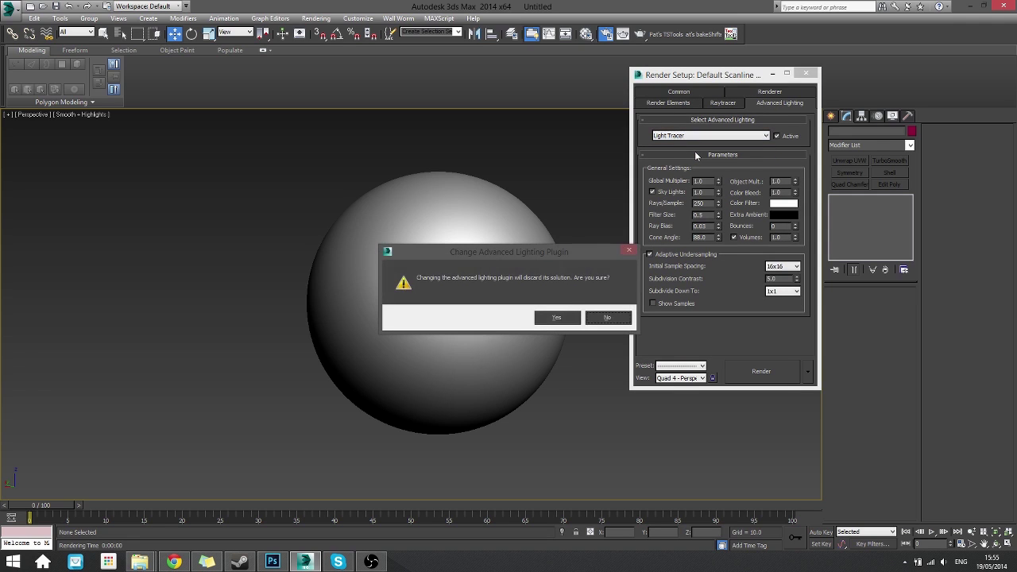
pyautogui.click(610, 321)
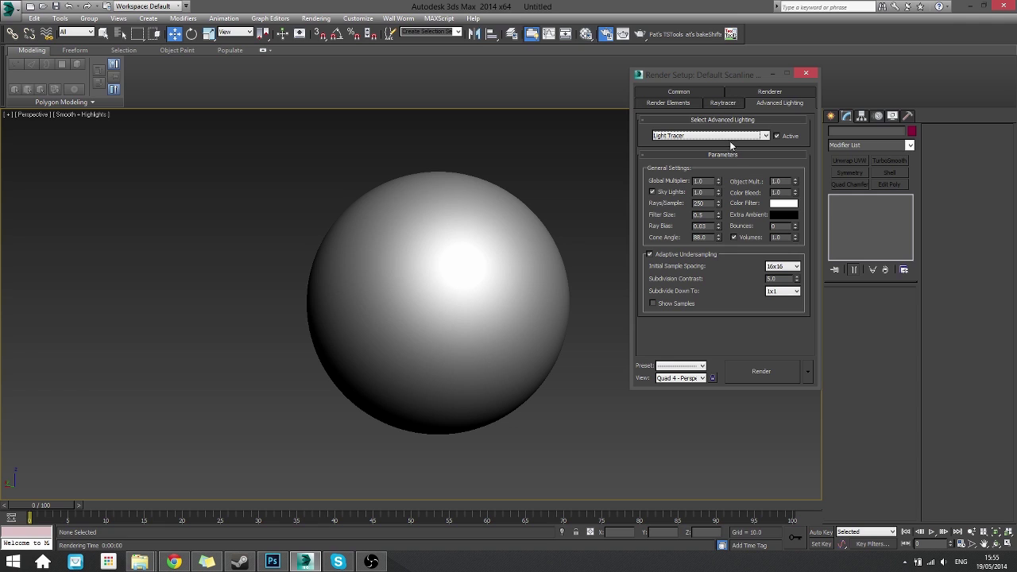
# Render the sphere, save it as PNG named 'sphere', and minimize 3ds Max.
pyautogui.click(760, 373)
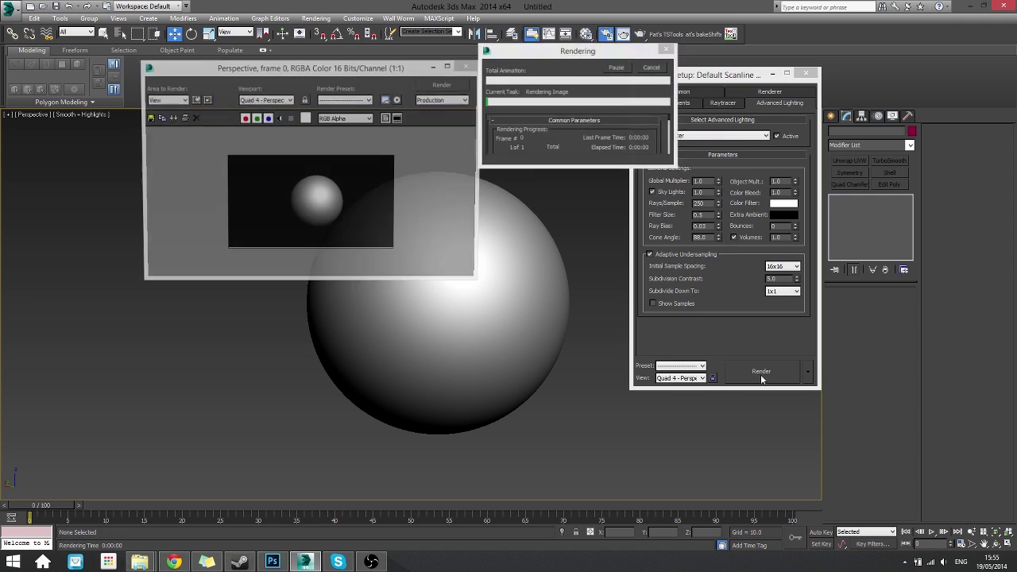
pyautogui.moveTo(345, 67); pyautogui.dragTo(612, 114)
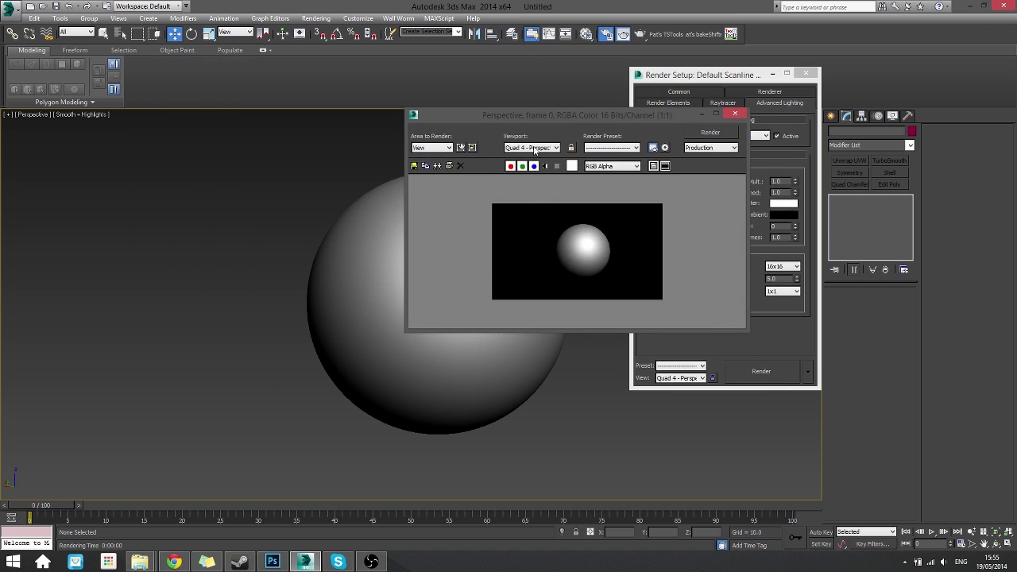
pyautogui.click(414, 165)
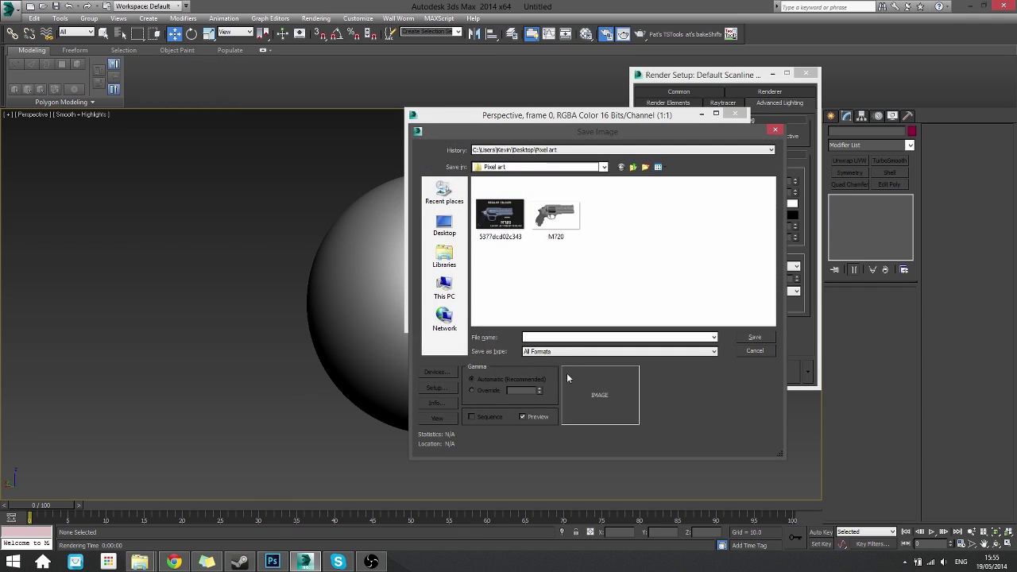
pyautogui.write('sphere')
pyautogui.click(549, 351)
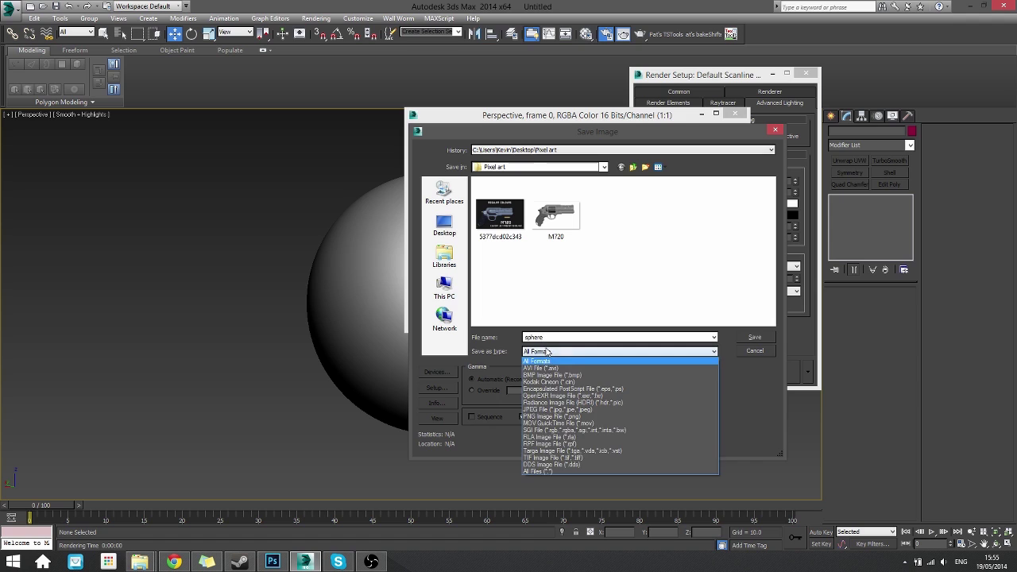
pyautogui.click(560, 416)
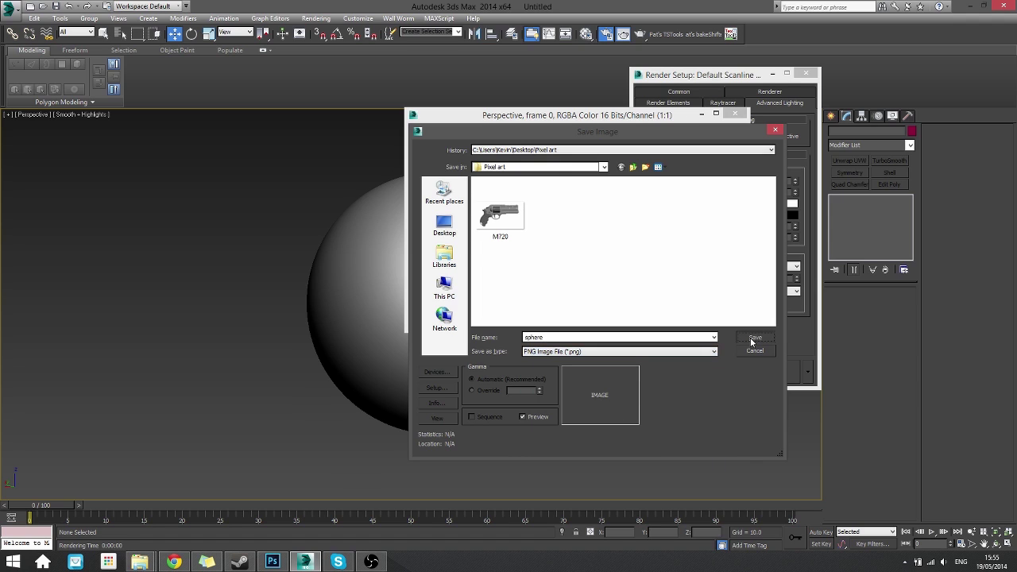
pyautogui.click(750, 337)
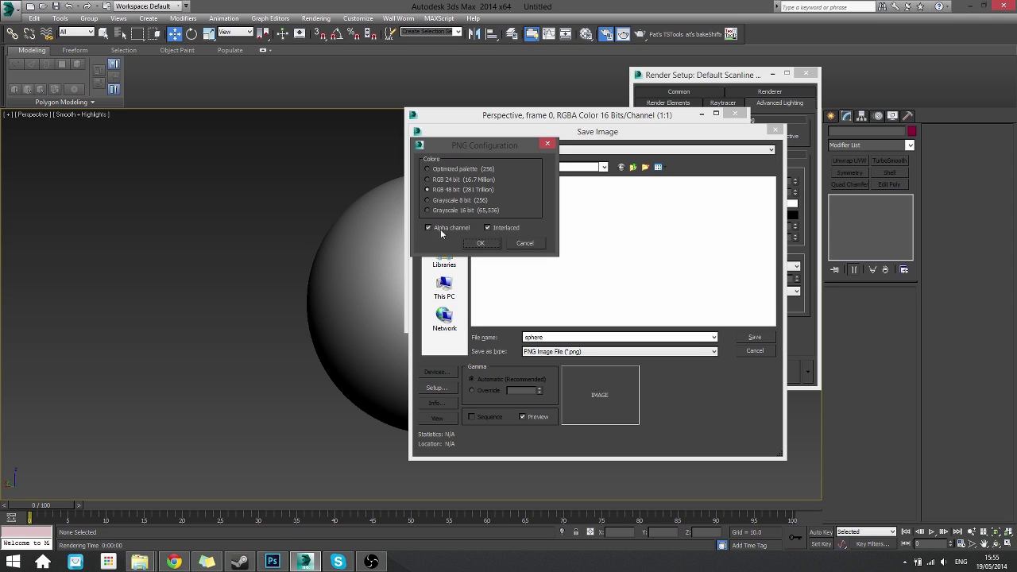
pyautogui.click(477, 242)
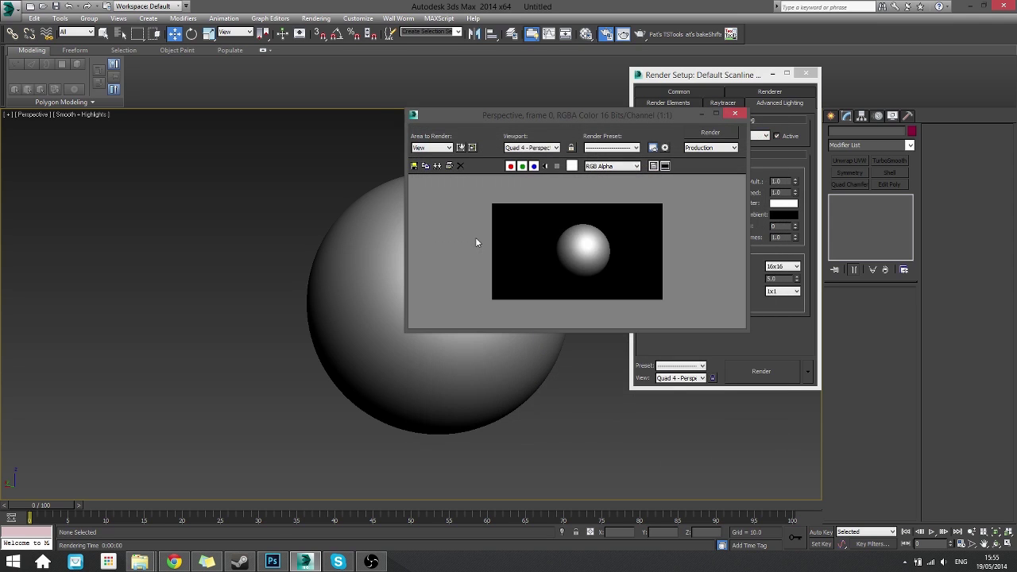
pyautogui.click(735, 114)
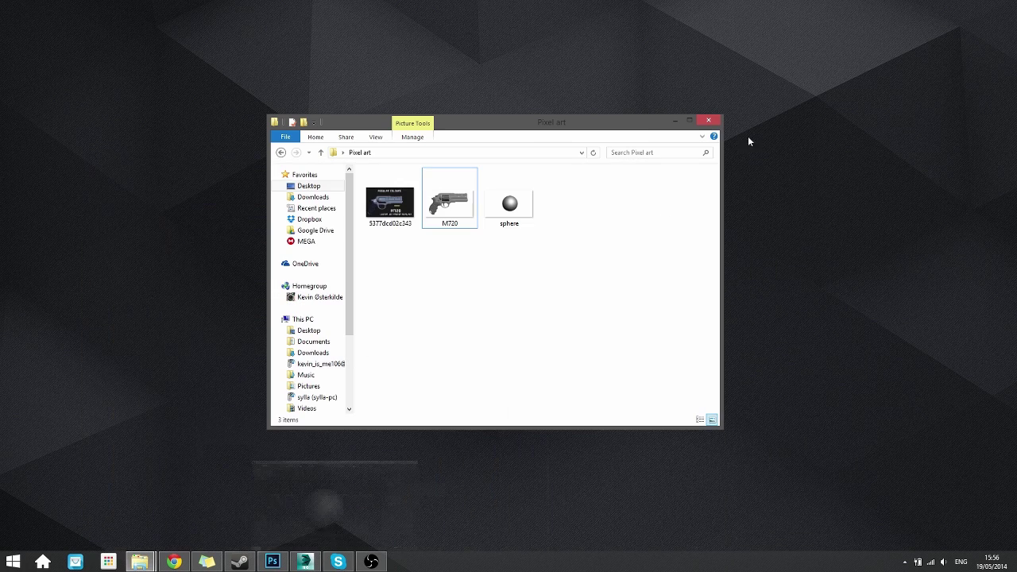
# Open sphere.png from the Pixel art folder and shift the sphere about 5 px left.
pyautogui.click(271, 562)
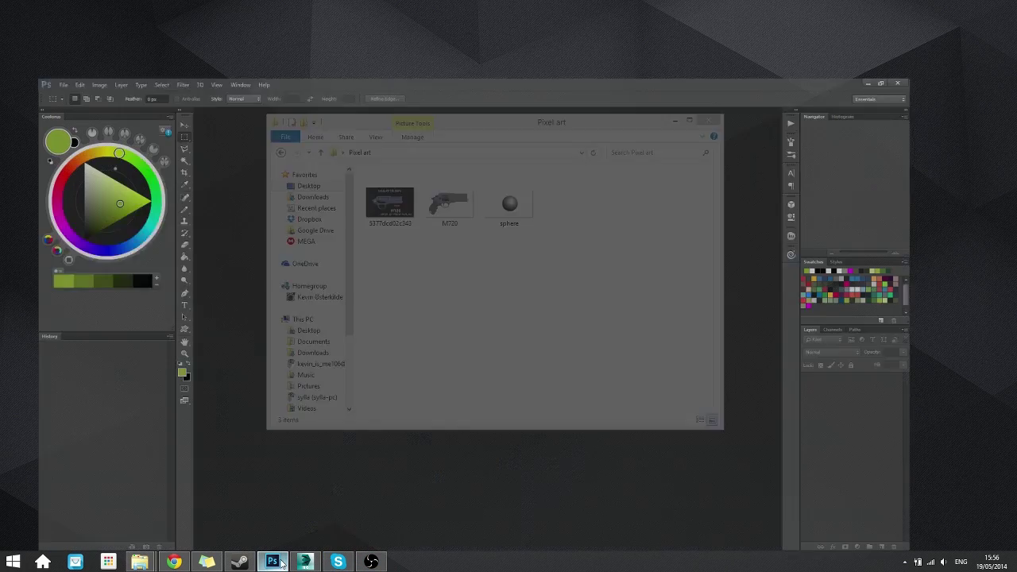
pyautogui.click(29, 7)
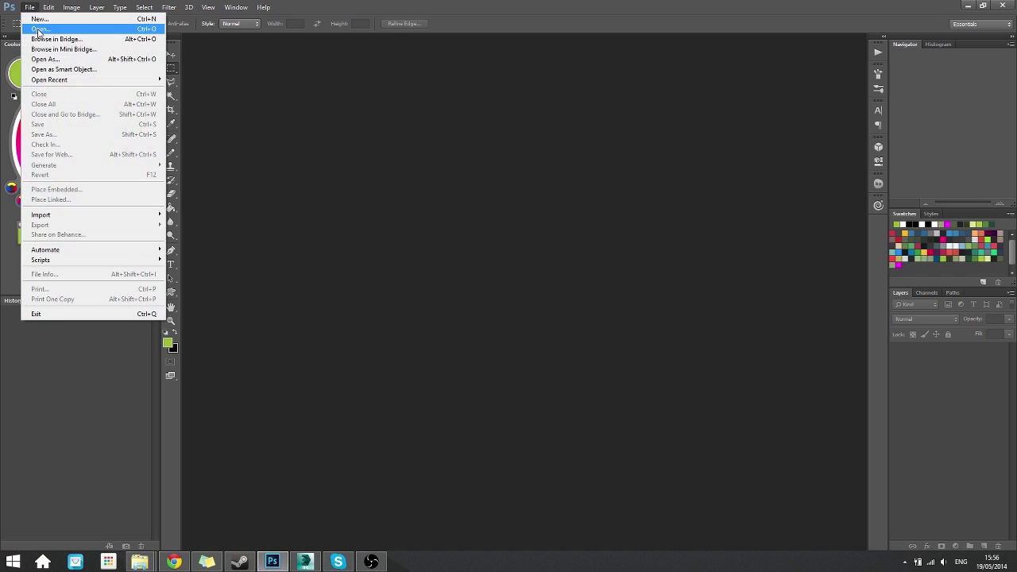
pyautogui.click(36, 27)
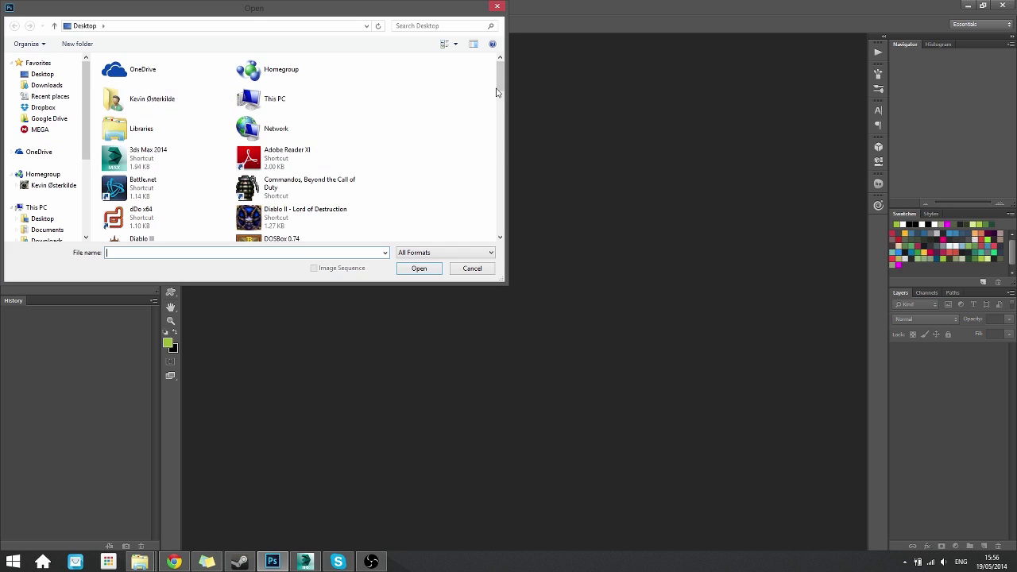
pyautogui.moveTo(499, 82); pyautogui.dragTo(492, 147)
pyautogui.doubleClick(266, 175)
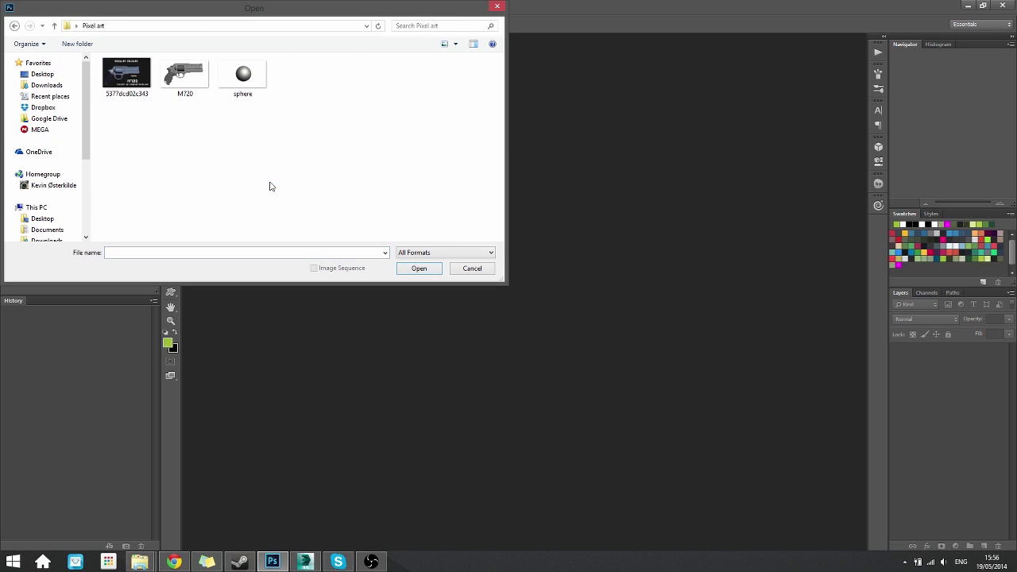
pyautogui.click(255, 93)
pyautogui.doubleClick(255, 93)
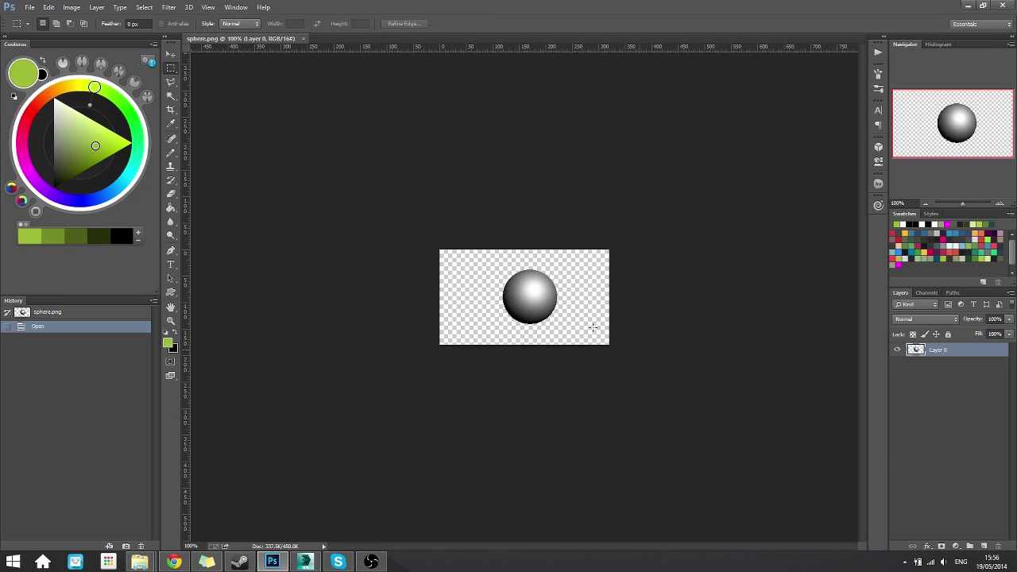
pyautogui.click(171, 54)
pyautogui.moveTo(528, 312); pyautogui.dragTo(524, 311)
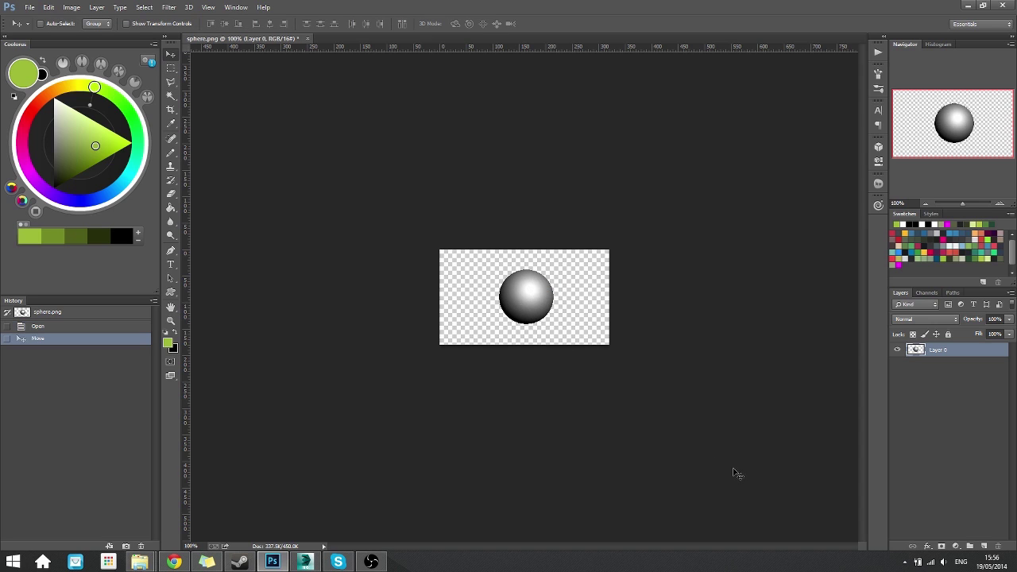
# Add a black (000000) Solid Color fill layer and place it beneath Layer 0.
pyautogui.click(955, 547)
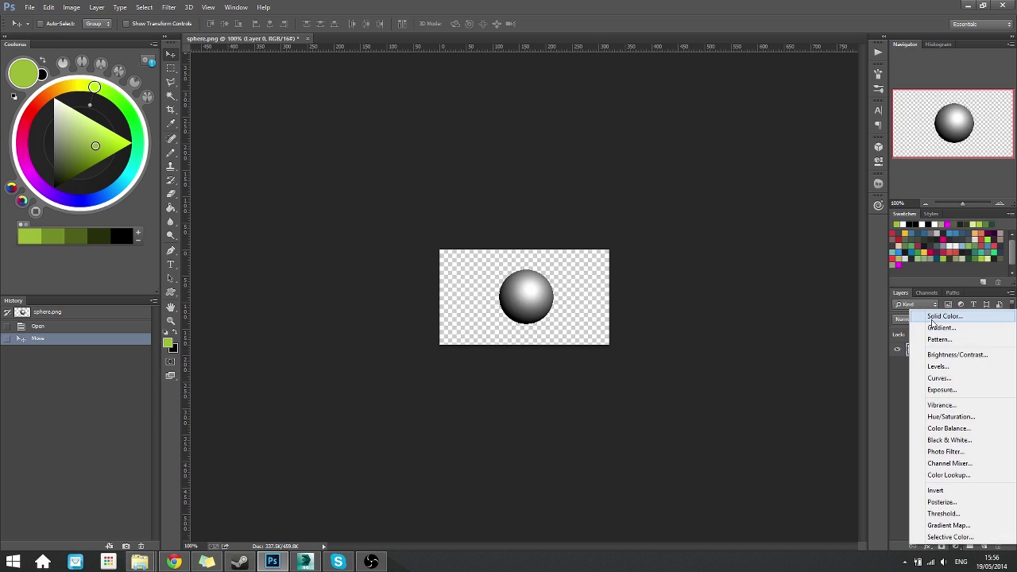
pyautogui.click(941, 317)
pyautogui.write('000000')
pyautogui.click(893, 318)
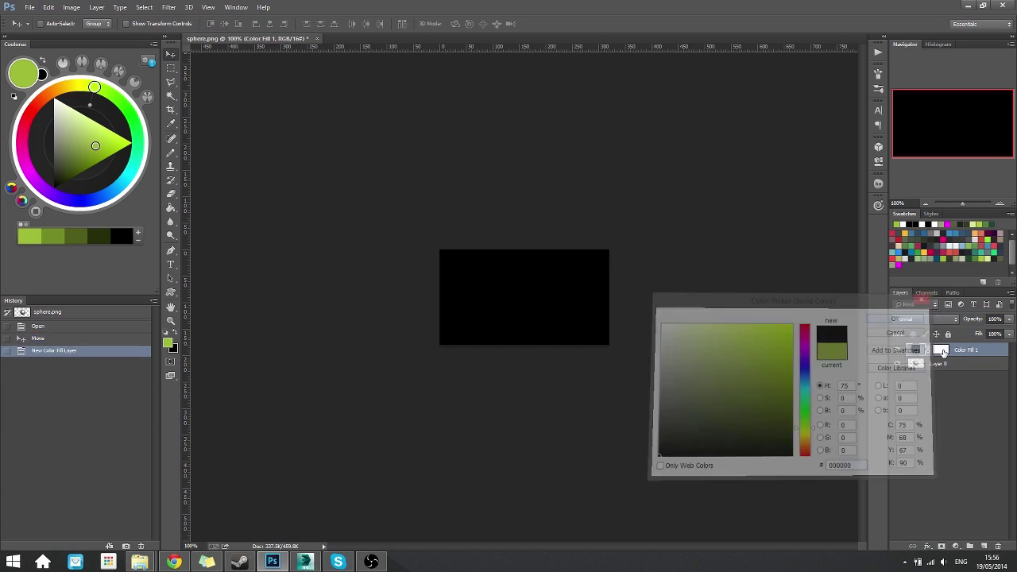
pyautogui.moveTo(953, 350); pyautogui.dragTo(956, 431)
pyautogui.click(938, 354)
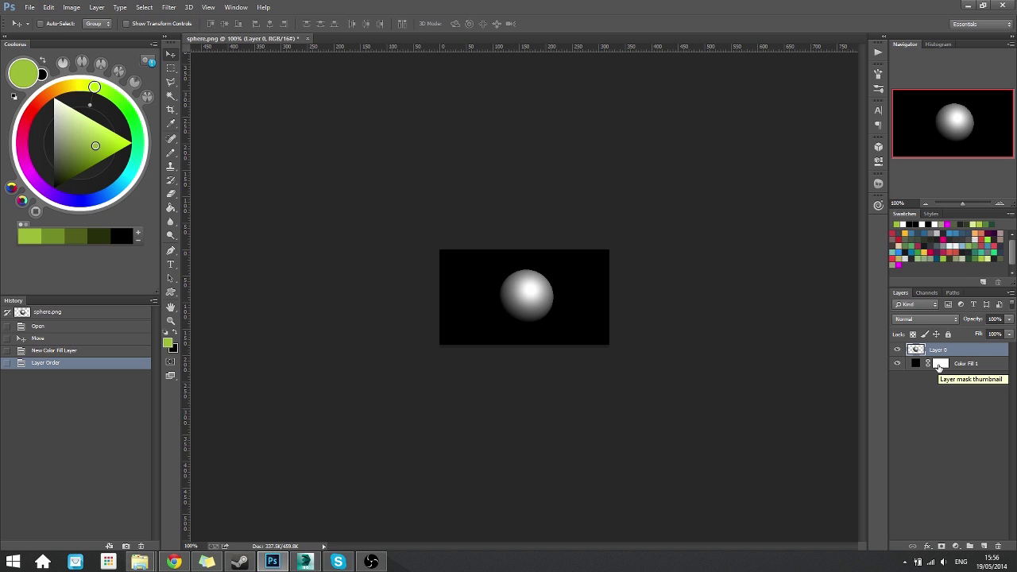
# Add a Black & White adjustment layer above the sphere.
pyautogui.click(958, 547)
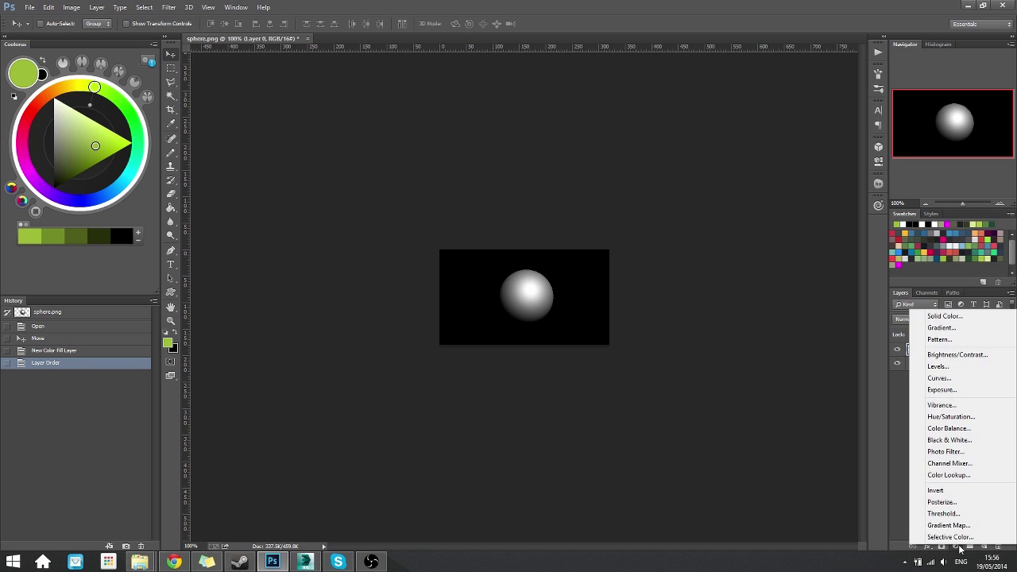
pyautogui.click(952, 440)
pyautogui.click(877, 162)
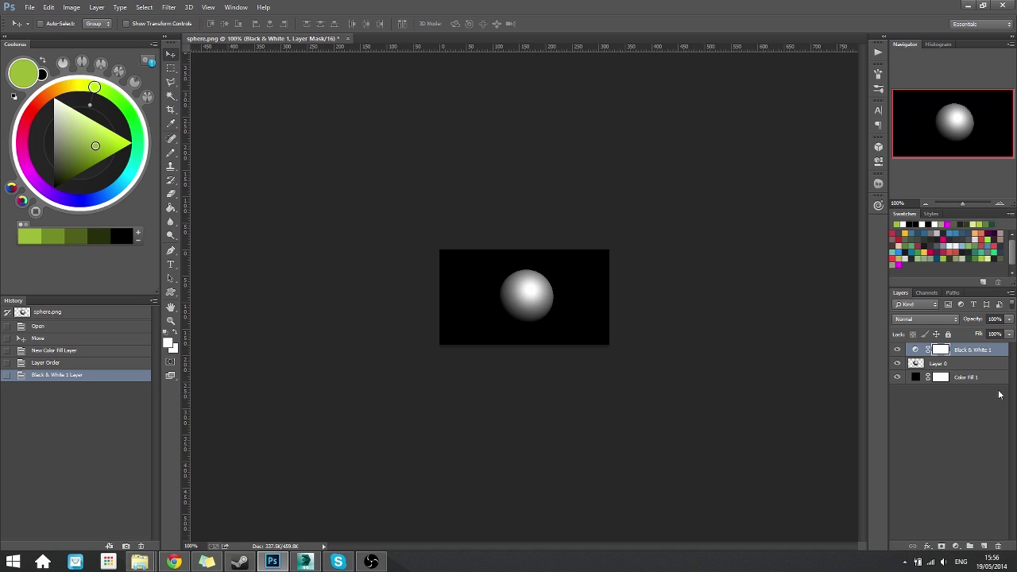
# Bring up the fill and adjustment layer menu in the Layers panel.
pyautogui.click(955, 547)
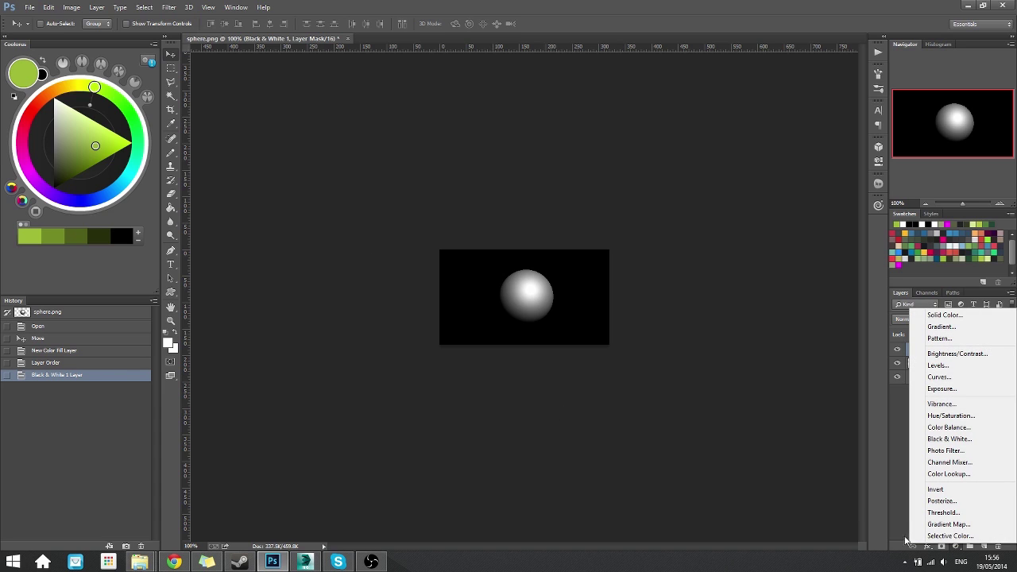
# Add a Posterize adjustment layer and lower its levels for stronger grey banding.
pyautogui.click(963, 502)
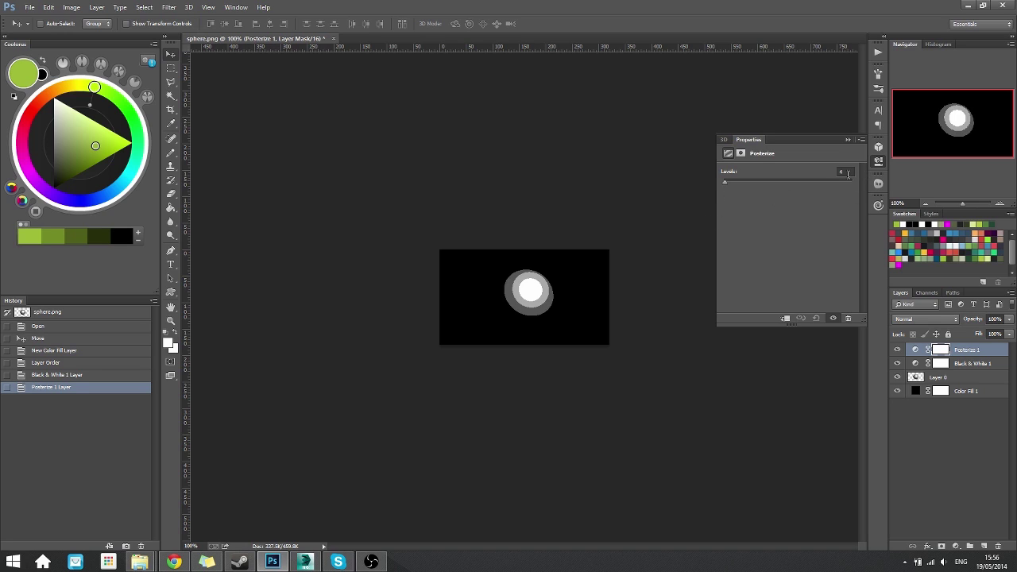
pyautogui.click(848, 174)
pyautogui.press('Up')
pyautogui.press('Up')
pyautogui.press('Up')
pyautogui.press('Up')
pyautogui.press('Up')
pyautogui.press('Up')
pyautogui.press('Up')
pyautogui.press('Up')
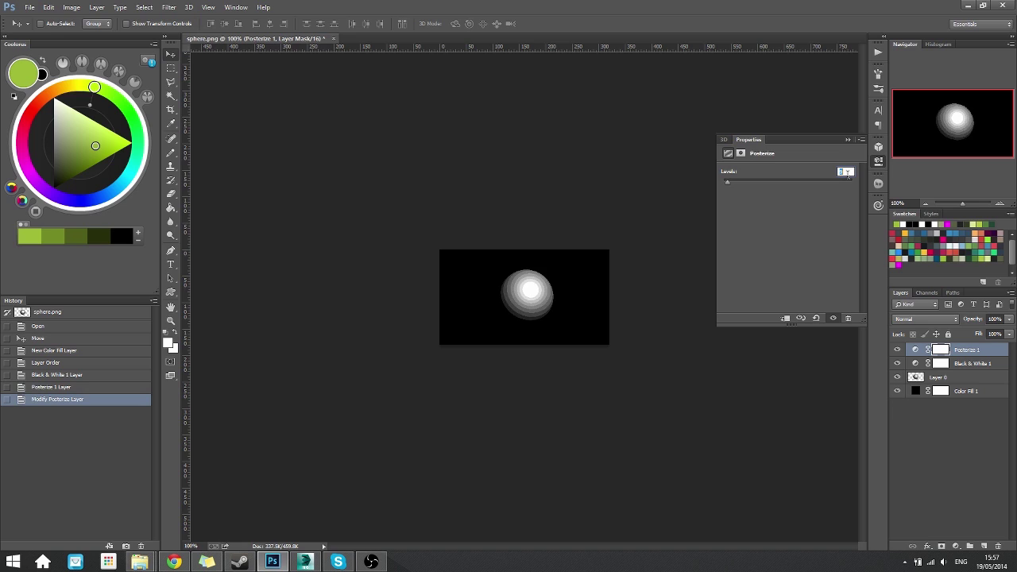
pyautogui.press('Down')
pyautogui.press('Down')
pyautogui.press('Down')
pyautogui.press('Down')
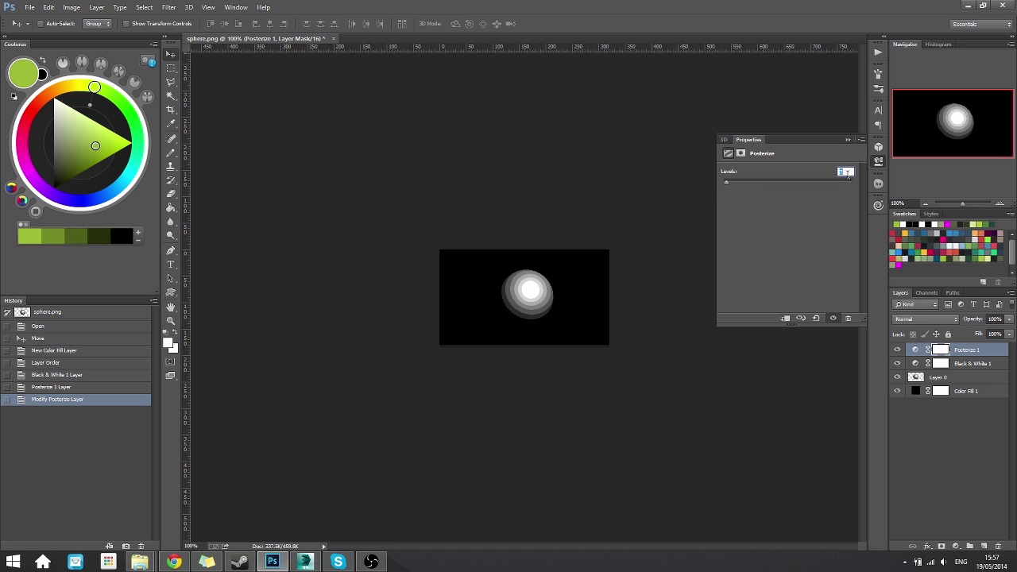
pyautogui.click(875, 162)
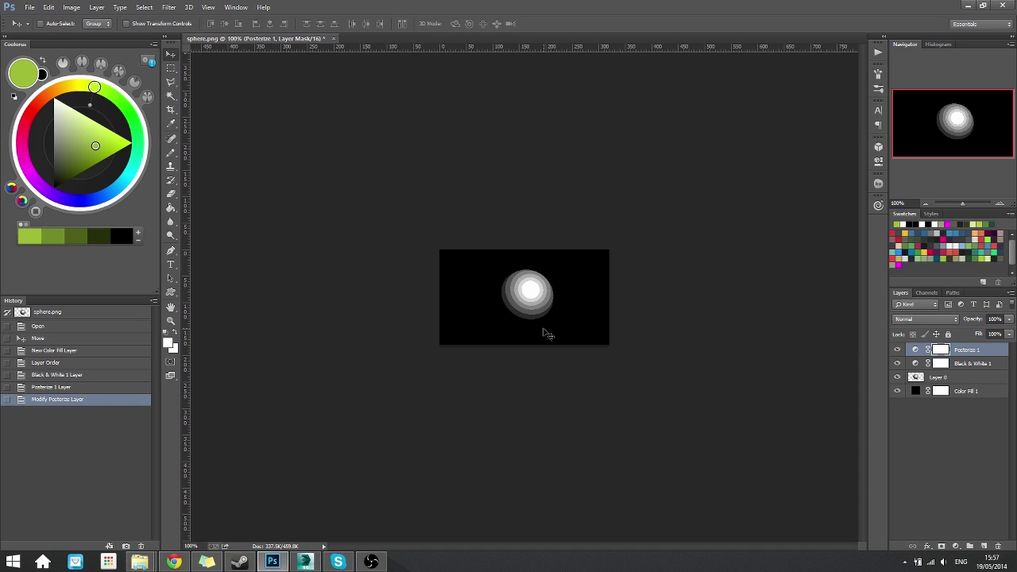
# Add a Gradient Map using the Gameboy Green 2 preset, then select Layer 0.
pyautogui.click(955, 547)
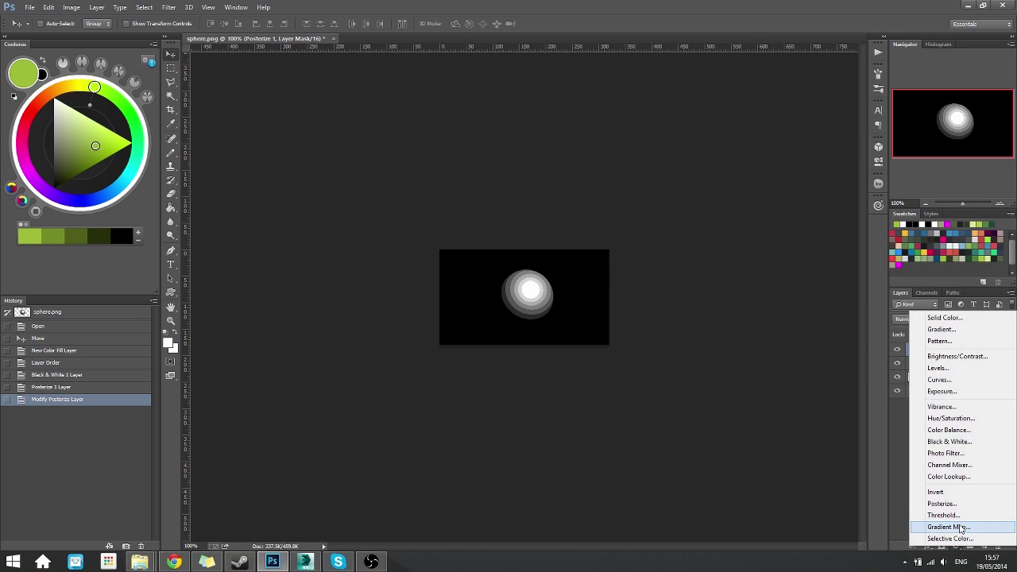
pyautogui.click(960, 528)
pyautogui.click(769, 178)
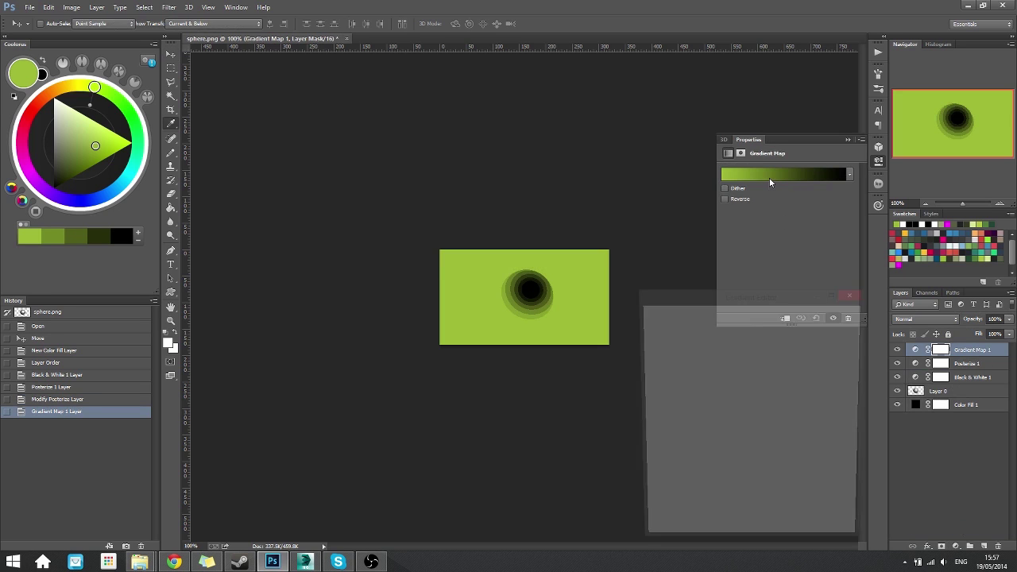
pyautogui.click(775, 367)
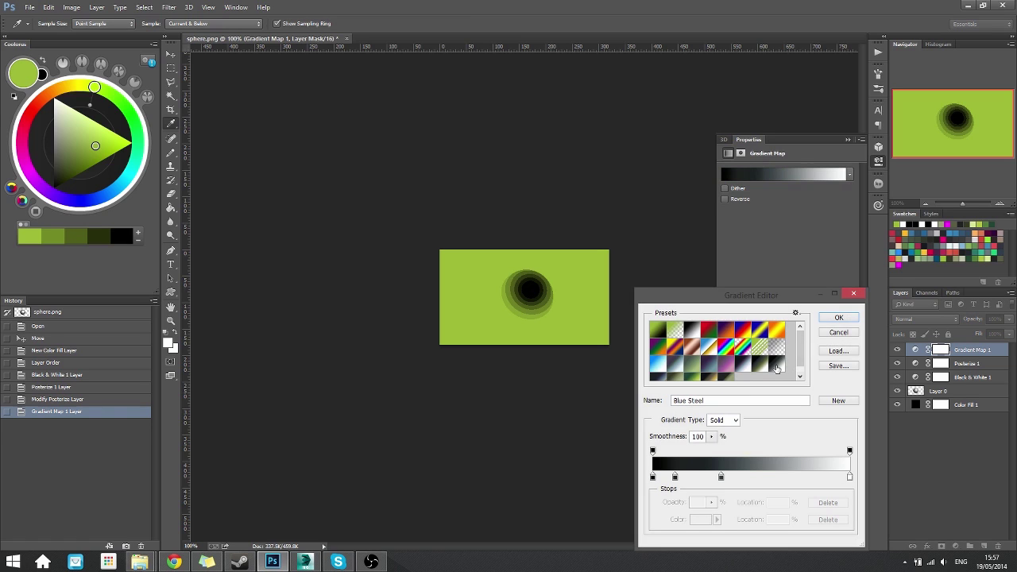
pyautogui.scroll(-1, 775, 368)
pyautogui.click(719, 371)
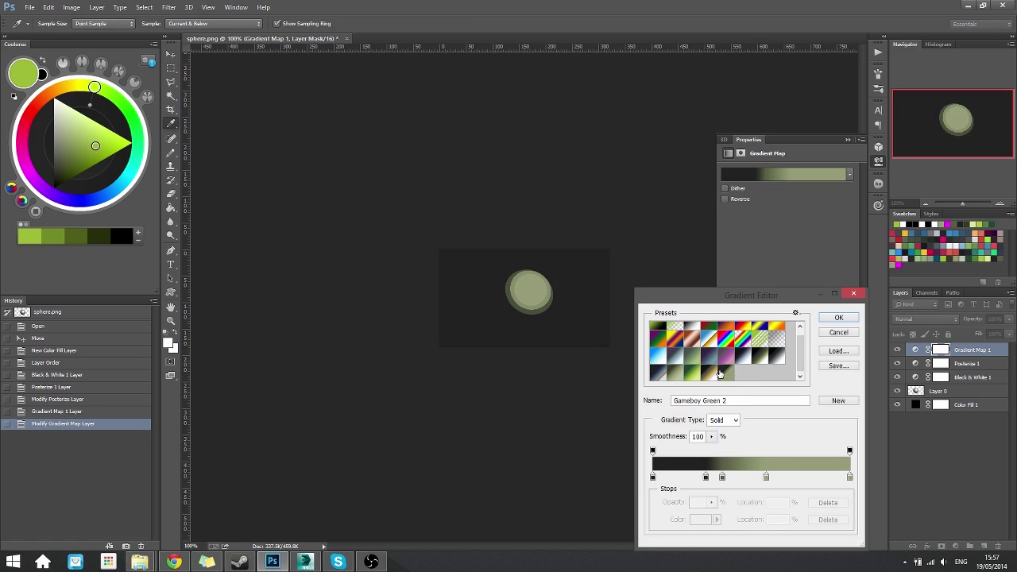
pyautogui.click(841, 318)
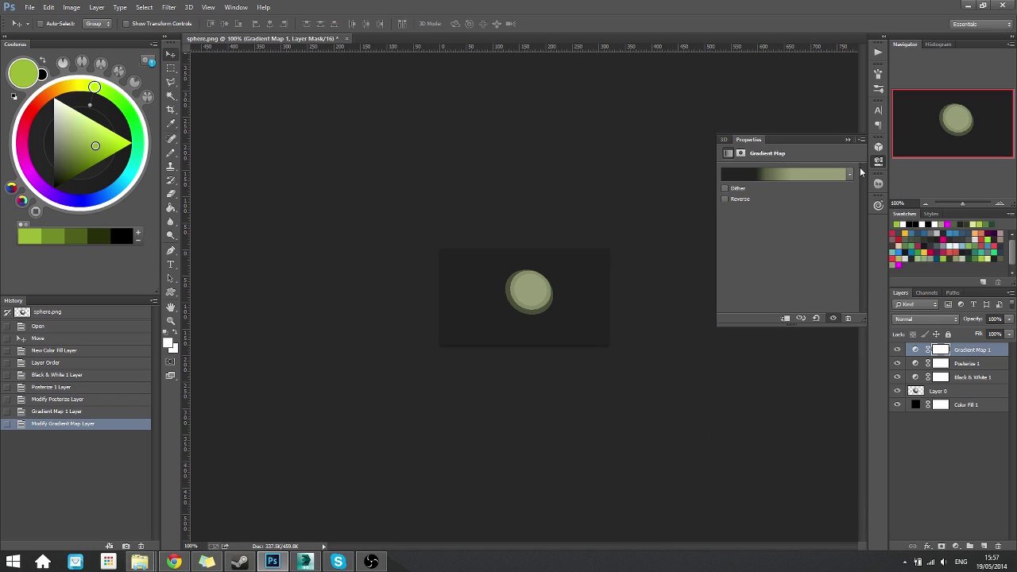
pyautogui.click(875, 164)
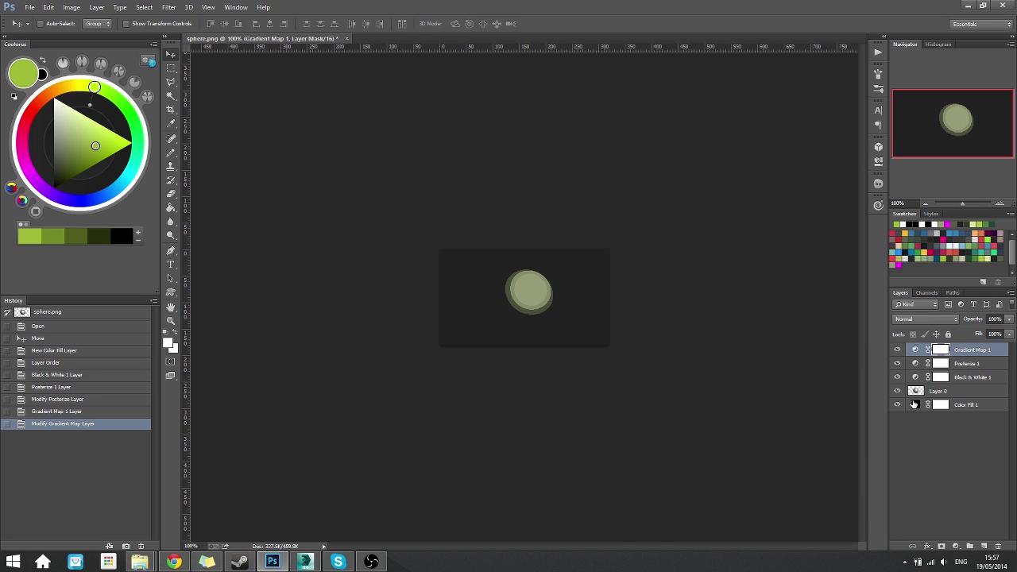
pyautogui.click(914, 405)
pyautogui.click(914, 392)
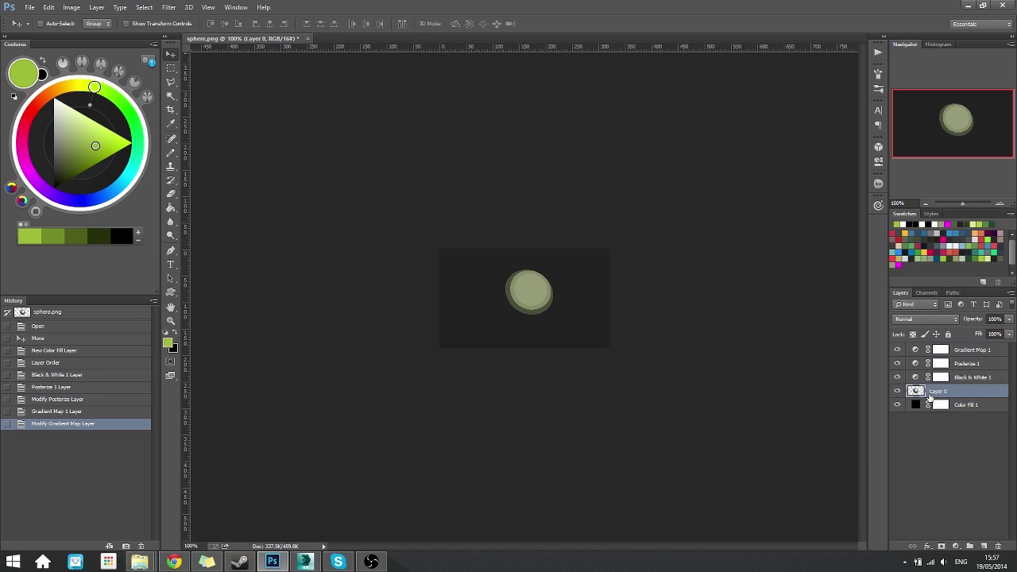
# Try a Levels adjustment above Layer 0 with brighter midtones and black point 60, then delete it.
pyautogui.click(955, 546)
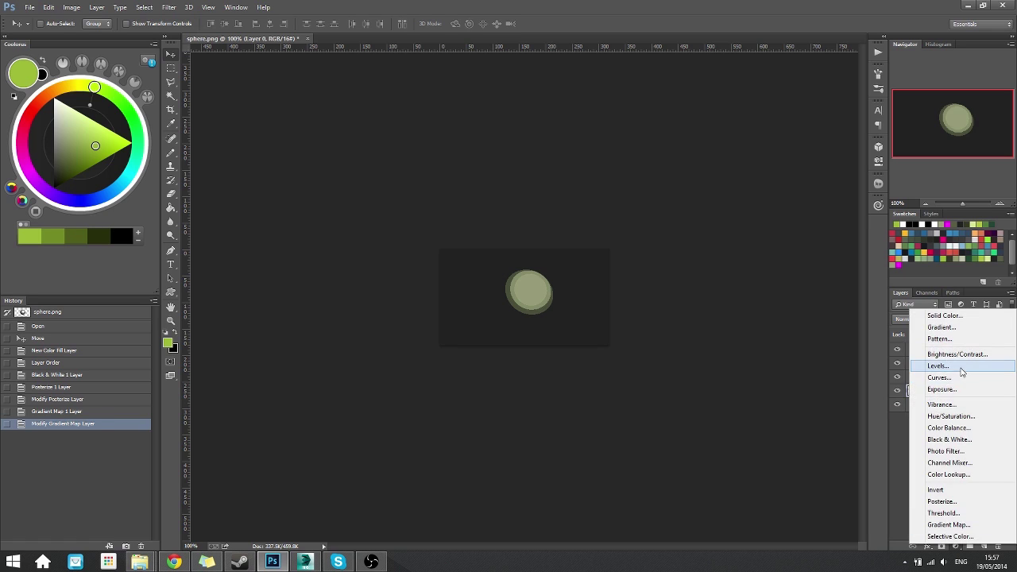
pyautogui.click(963, 366)
pyautogui.moveTo(737, 251); pyautogui.dragTo(717, 251)
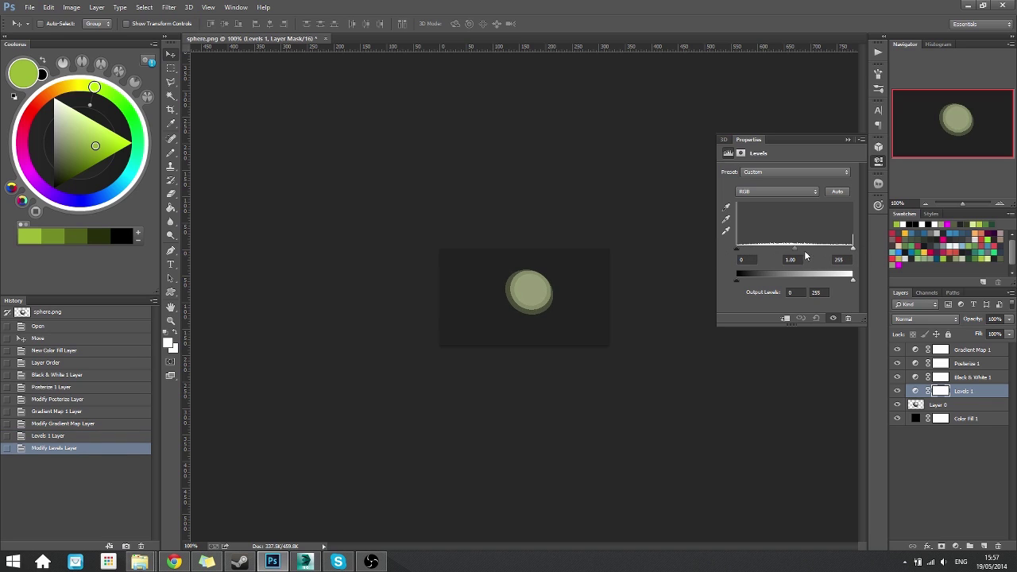
pyautogui.moveTo(795, 251); pyautogui.dragTo(768, 253)
pyautogui.moveTo(853, 251)
pyautogui.mouseDown()
pyautogui.moveTo(813, 250)
pyautogui.moveTo(853, 251)
pyautogui.mouseUp()
pyautogui.moveTo(737, 251); pyautogui.dragTo(765, 255)
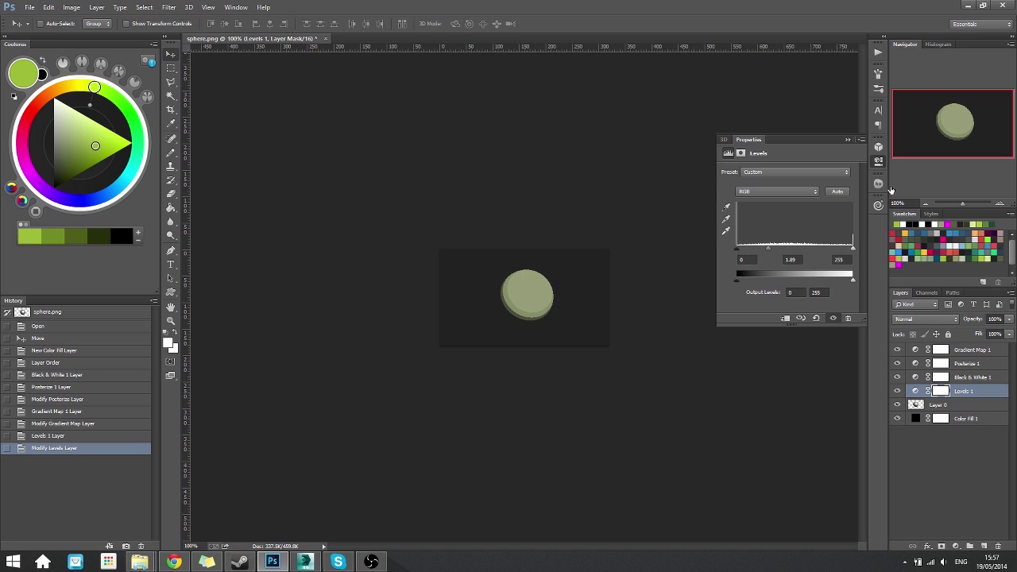
pyautogui.click(944, 385)
pyautogui.press('Delete')
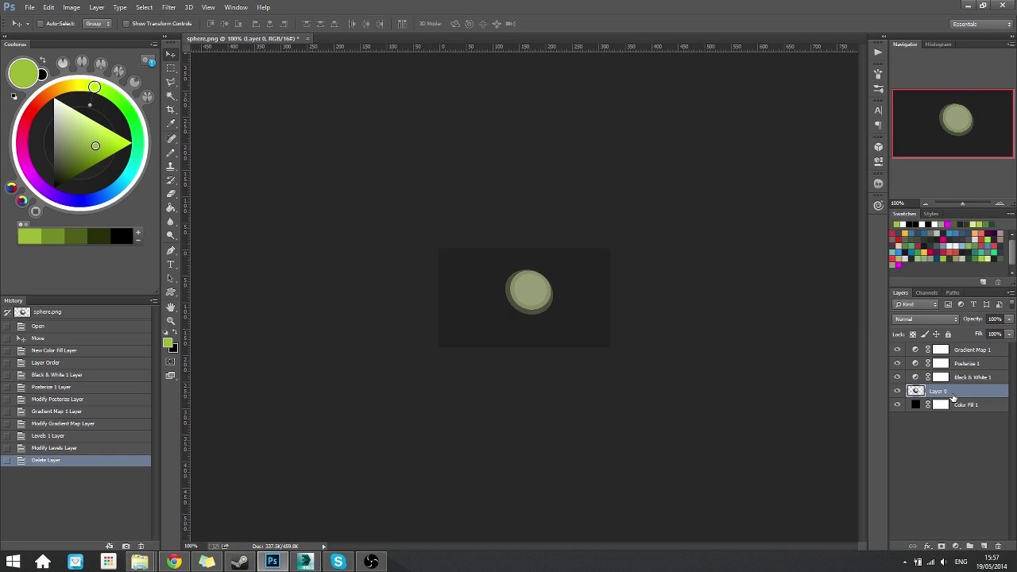
# Return Gradient Map 1 to a black-to-white gradient and collapse its settings.
pyautogui.doubleClick(914, 350)
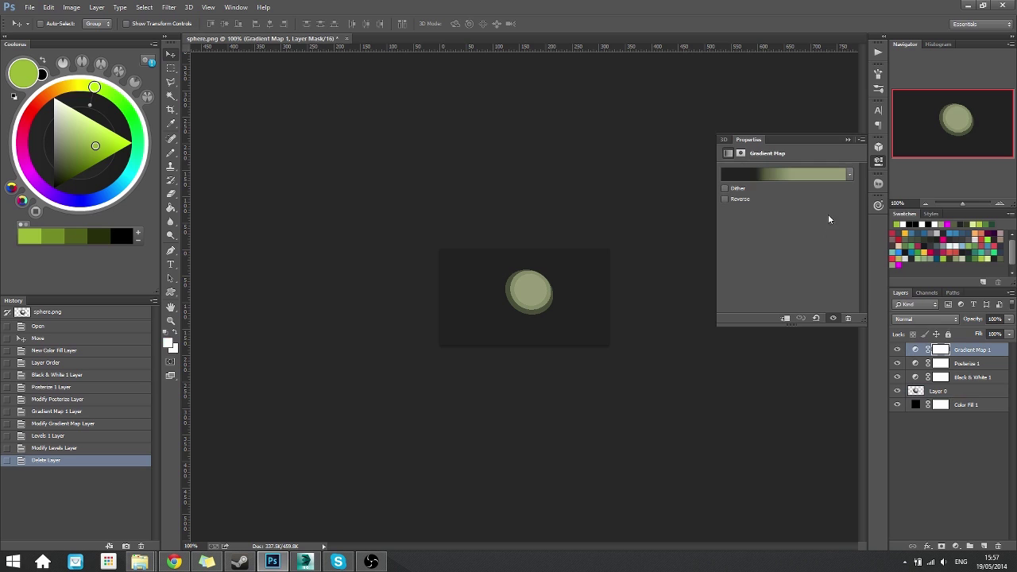
pyautogui.click(802, 176)
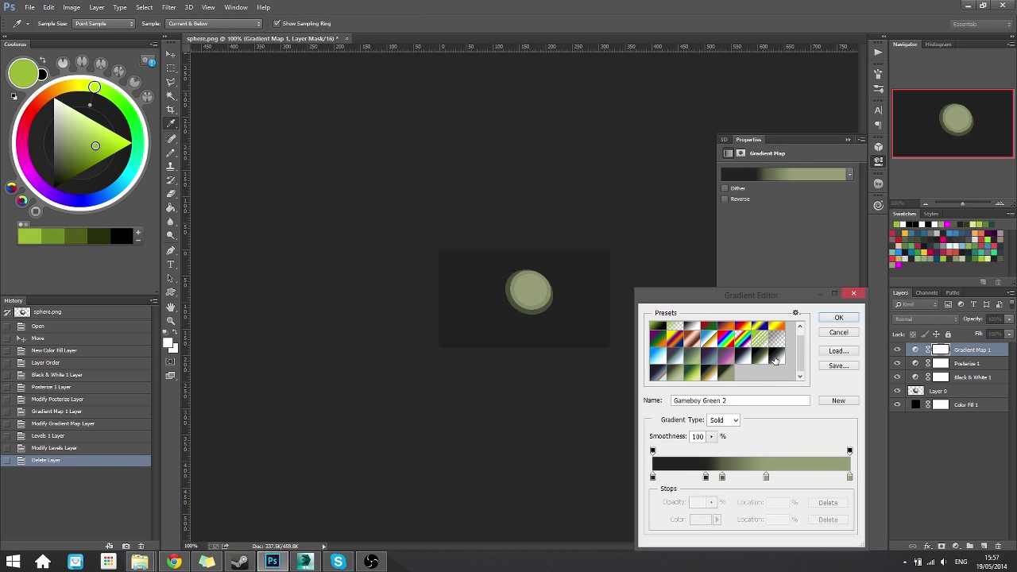
pyautogui.click(774, 361)
pyautogui.click(761, 359)
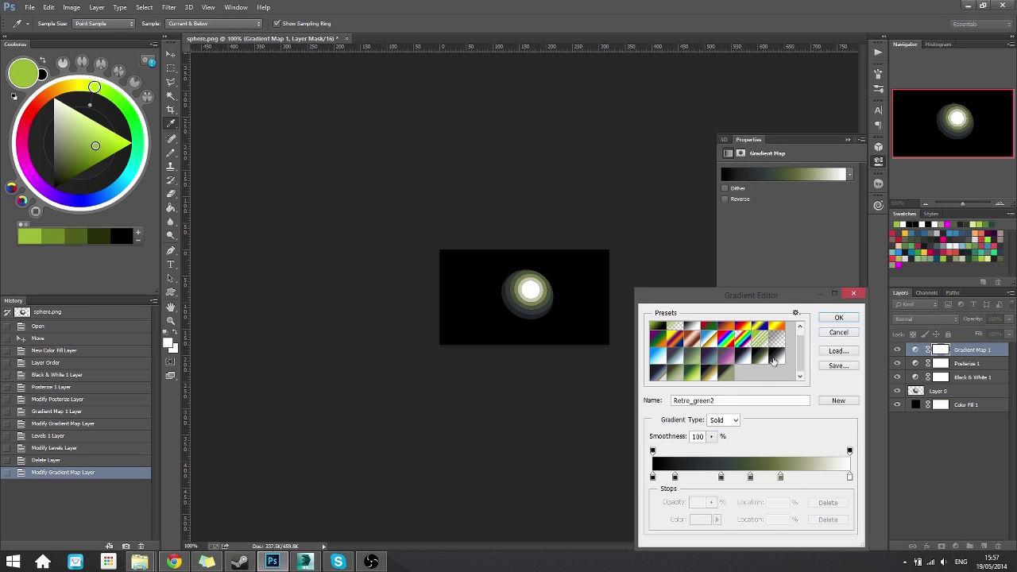
pyautogui.click(773, 362)
pyautogui.click(837, 317)
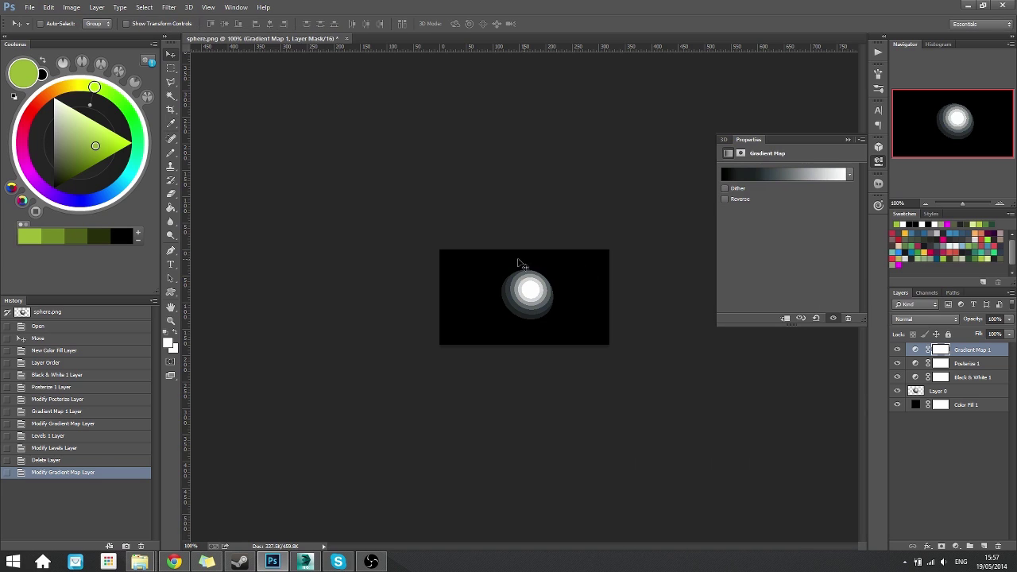
pyautogui.click(877, 164)
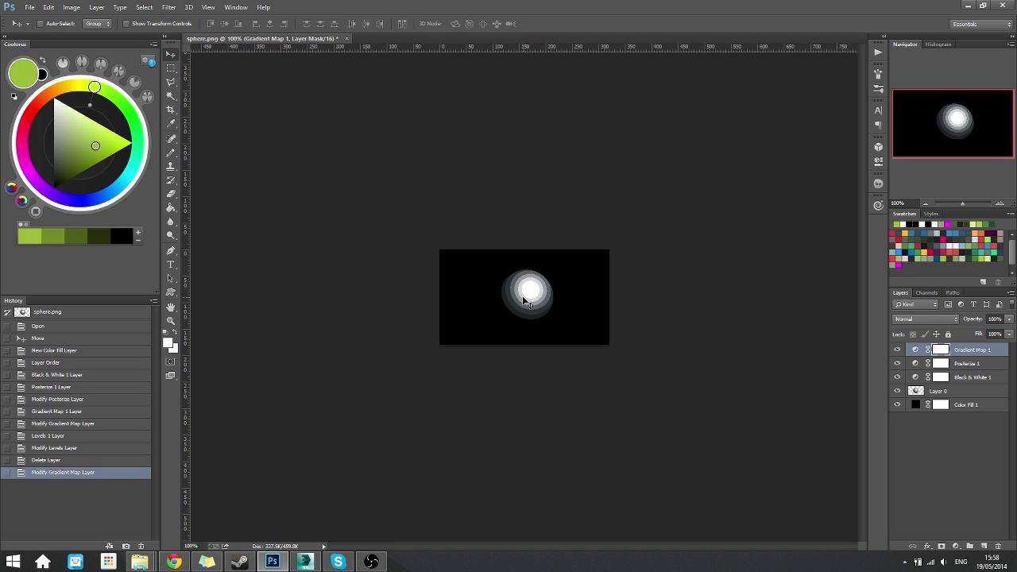
# Create Layer 1 above Layer 0 and Paint Bucket fill it with the small grey checker pattern.
pyautogui.click(980, 392)
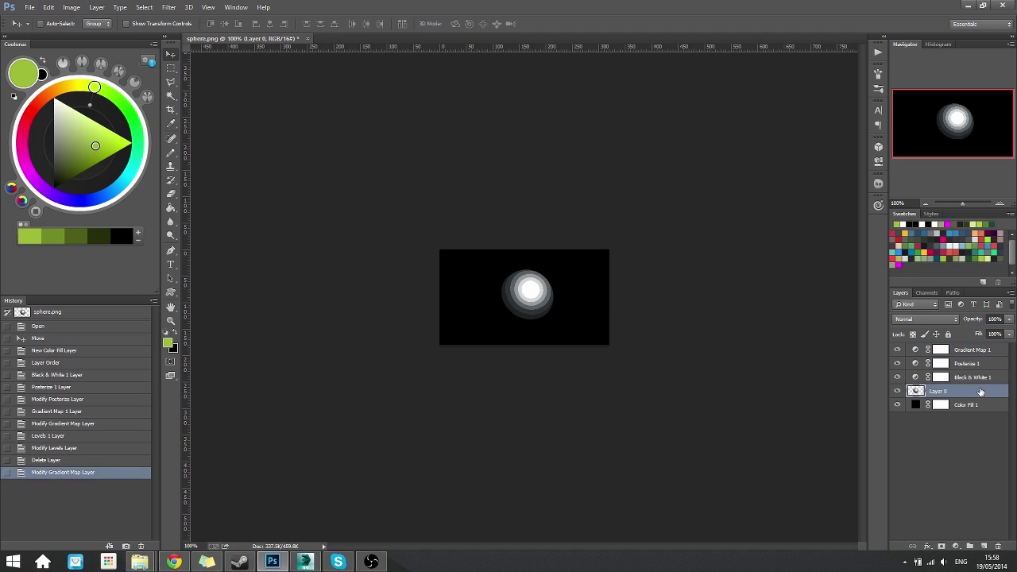
pyautogui.click(984, 547)
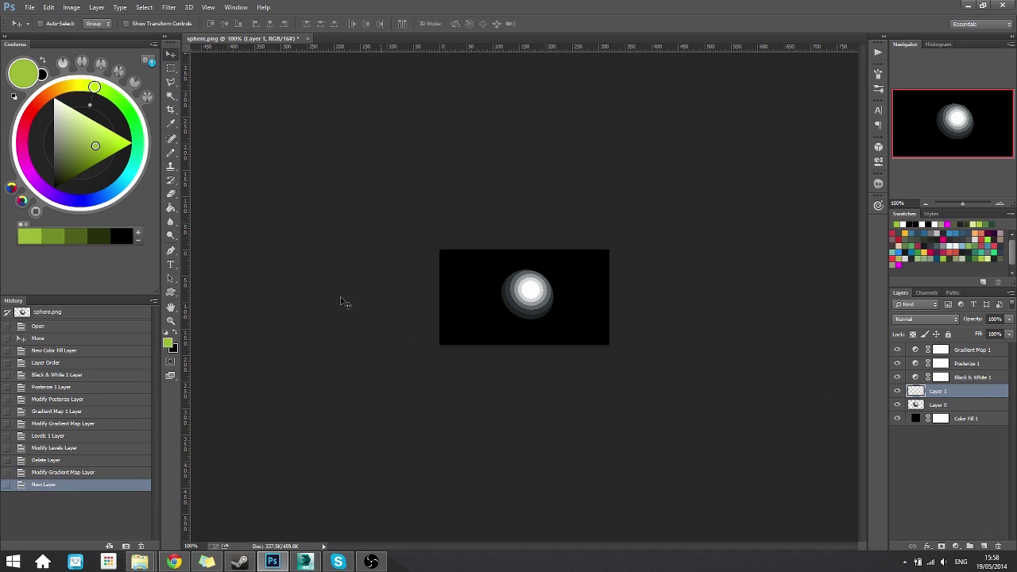
pyautogui.click(169, 208)
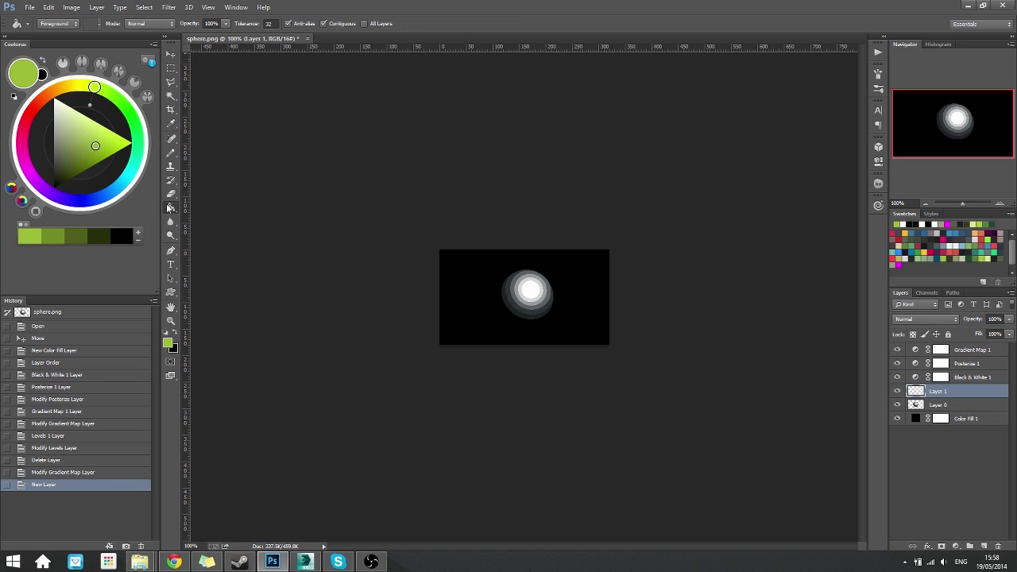
pyautogui.click(55, 24)
pyautogui.click(46, 43)
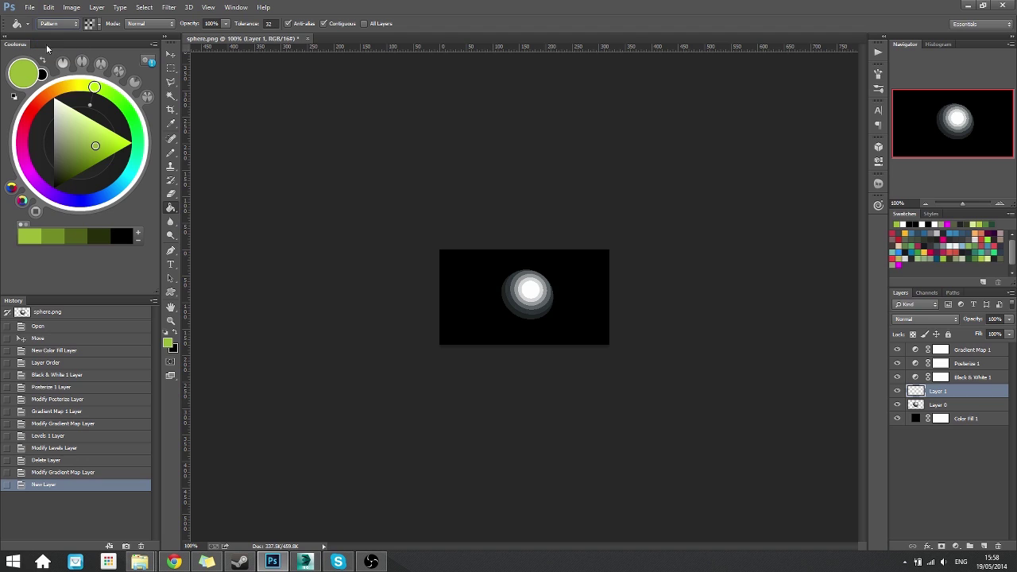
pyautogui.click(94, 24)
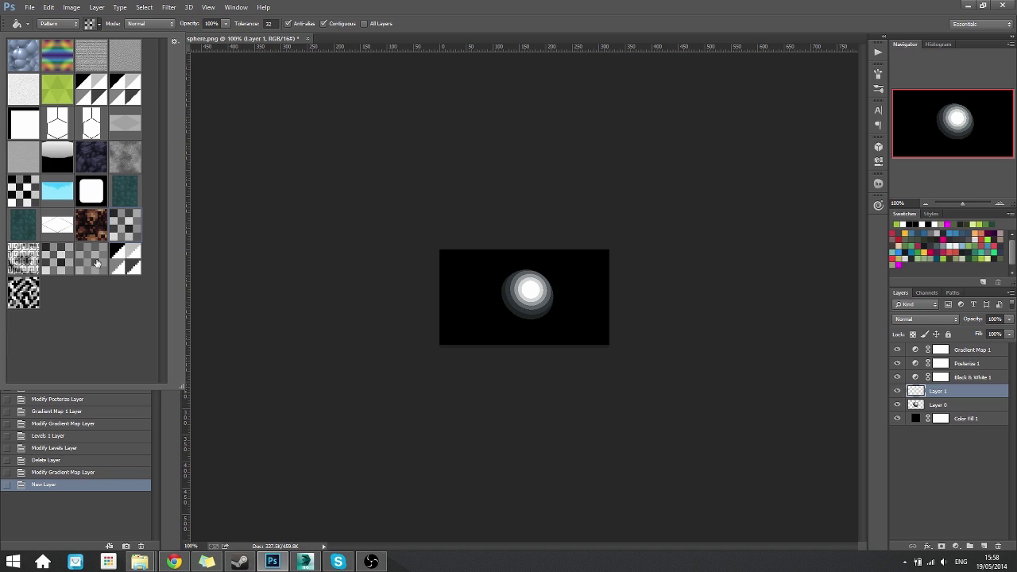
pyautogui.click(58, 256)
pyautogui.press('Return')
pyautogui.click(507, 314)
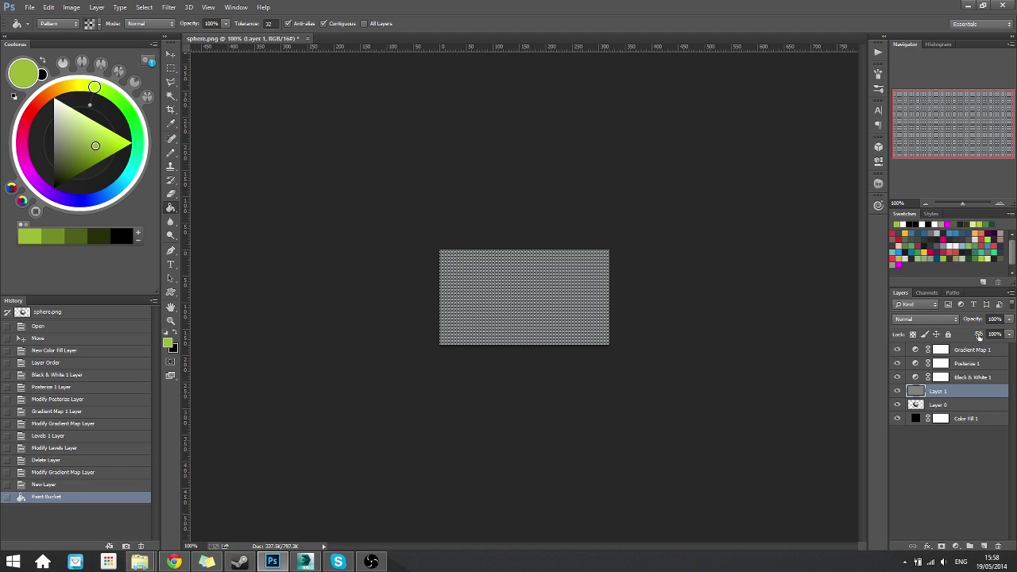
# Fade the checker layer, Layer 1, to 13% opacity.
pyautogui.click(1009, 334)
pyautogui.moveTo(1008, 334); pyautogui.dragTo(972, 334)
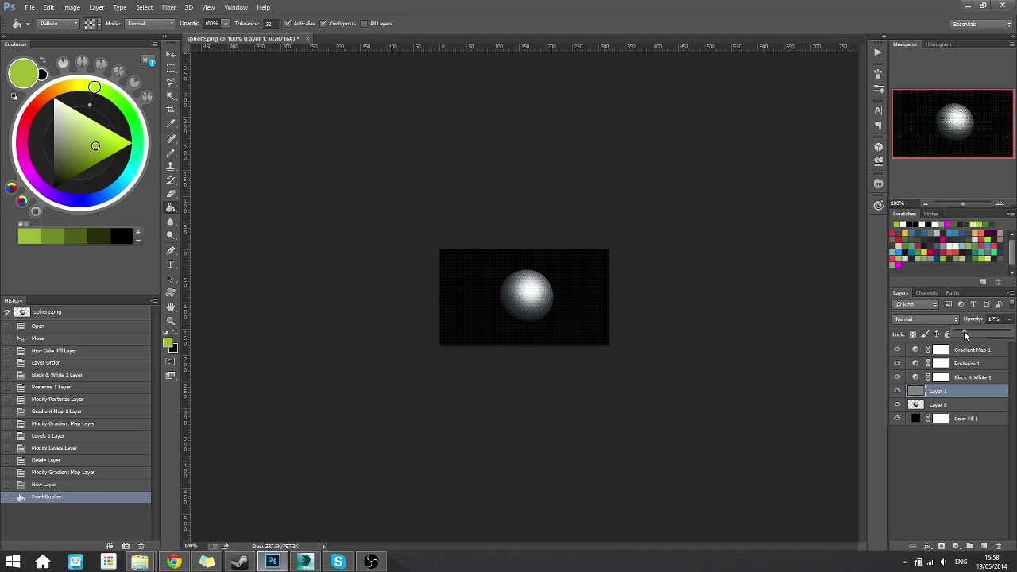
pyautogui.moveTo(963, 335); pyautogui.dragTo(963, 334)
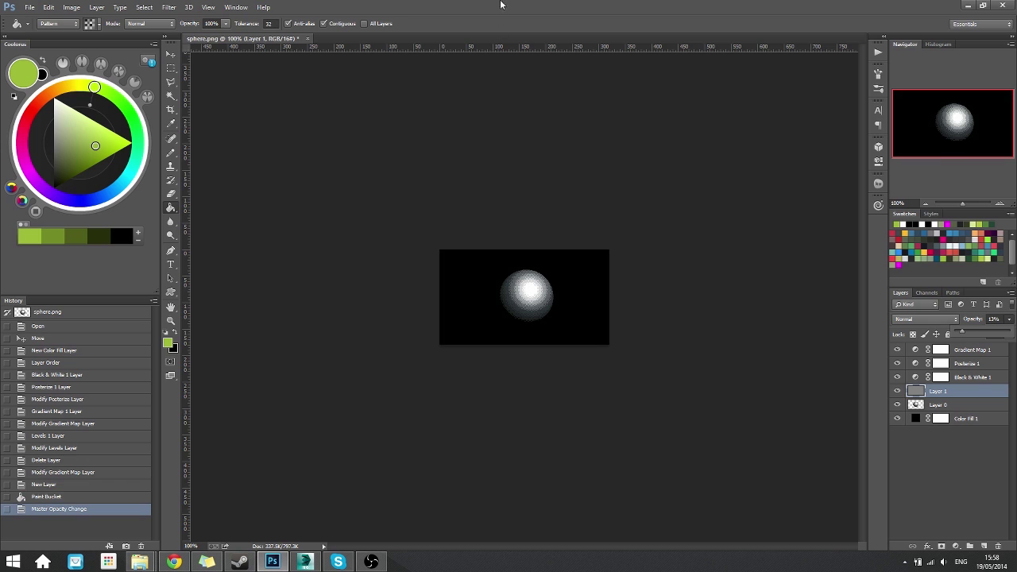
pyautogui.click(170, 54)
pyautogui.scroll(5, 497, 317)
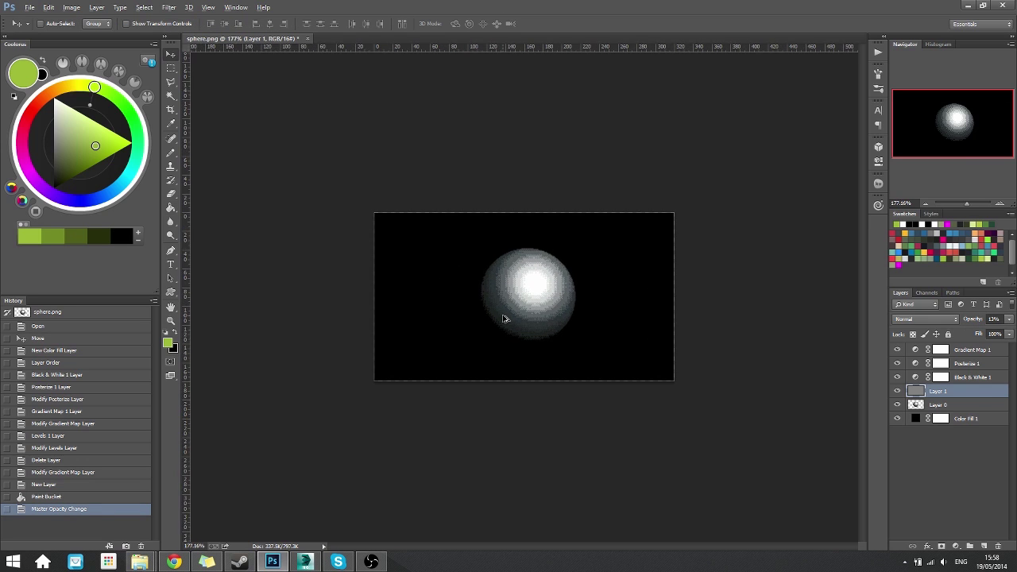
pyautogui.press('alt')
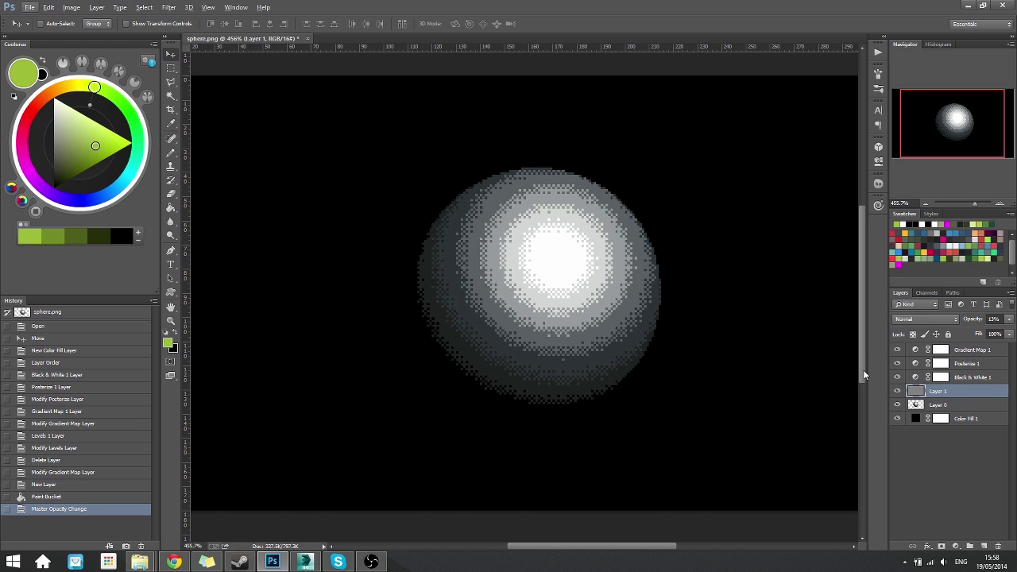
# Duplicate the checker layer at 4% opacity and open Color Fill 1's colour picker.
pyautogui.hotkey('ctrl', 'j')
pyautogui.click(1009, 319)
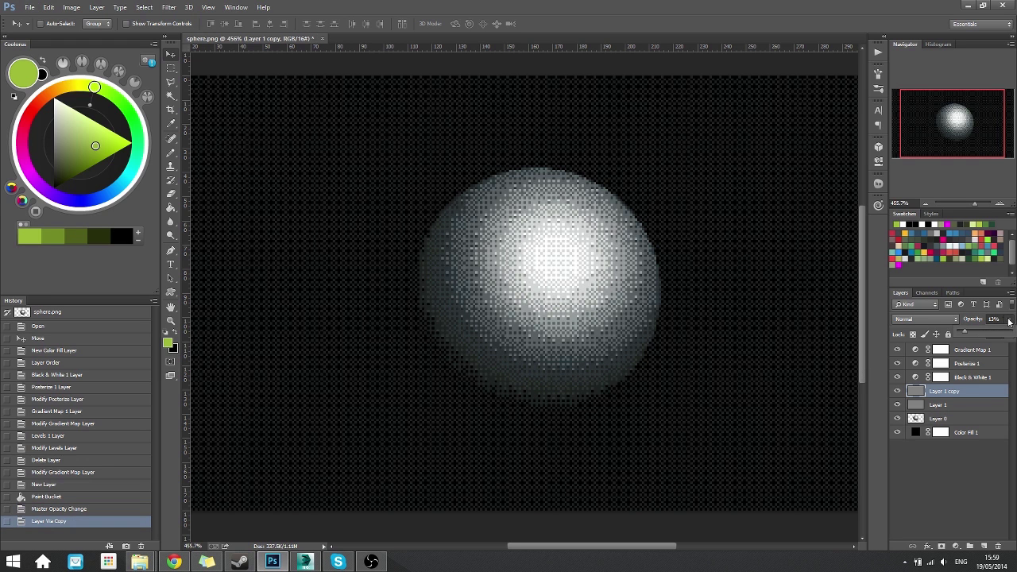
pyautogui.moveTo(961, 330); pyautogui.dragTo(957, 330)
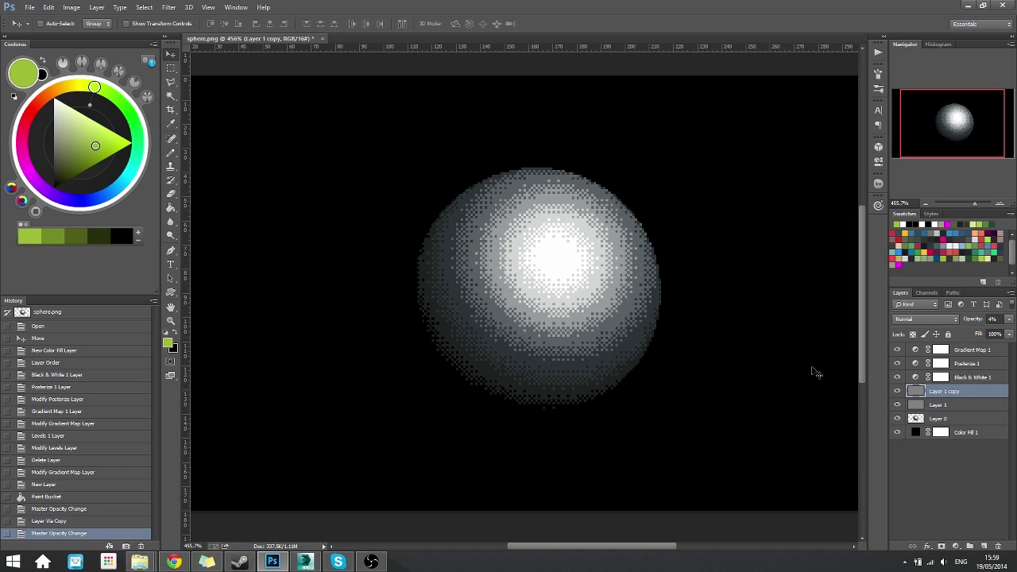
pyautogui.scroll(-4, 658, 318)
pyautogui.scroll(5, 522, 300)
pyautogui.scroll(1, 518, 286)
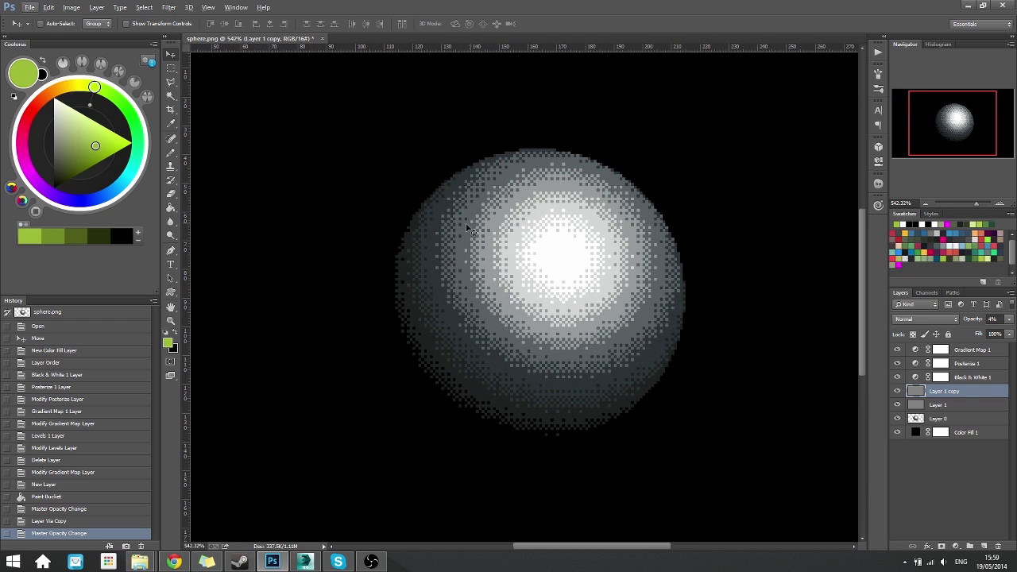
pyautogui.scroll(-5, 640, 318)
pyautogui.scroll(-2, 652, 342)
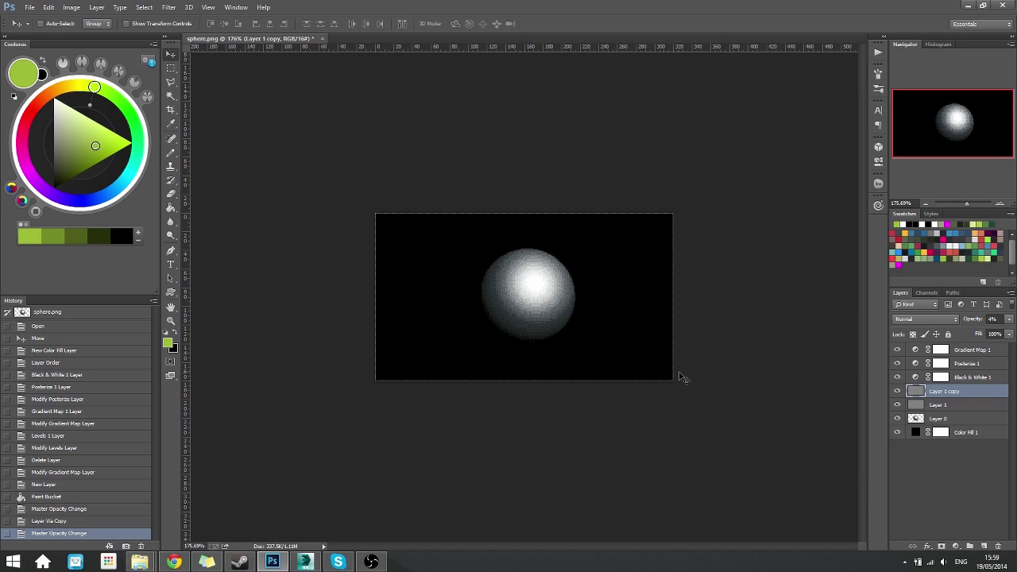
pyautogui.scroll(2, 661, 369)
pyautogui.scroll(2, 661, 369)
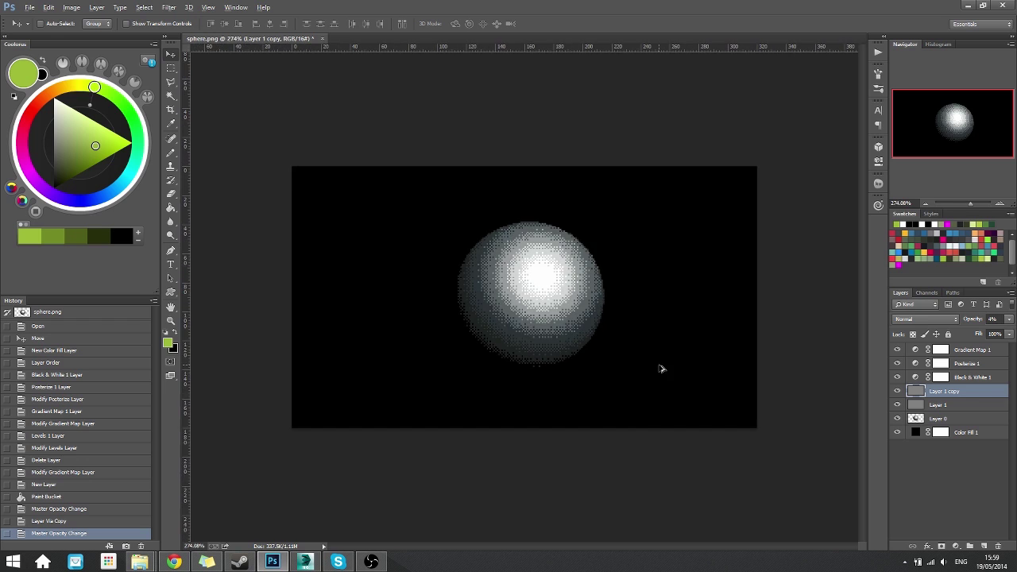
pyautogui.scroll(2, 658, 385)
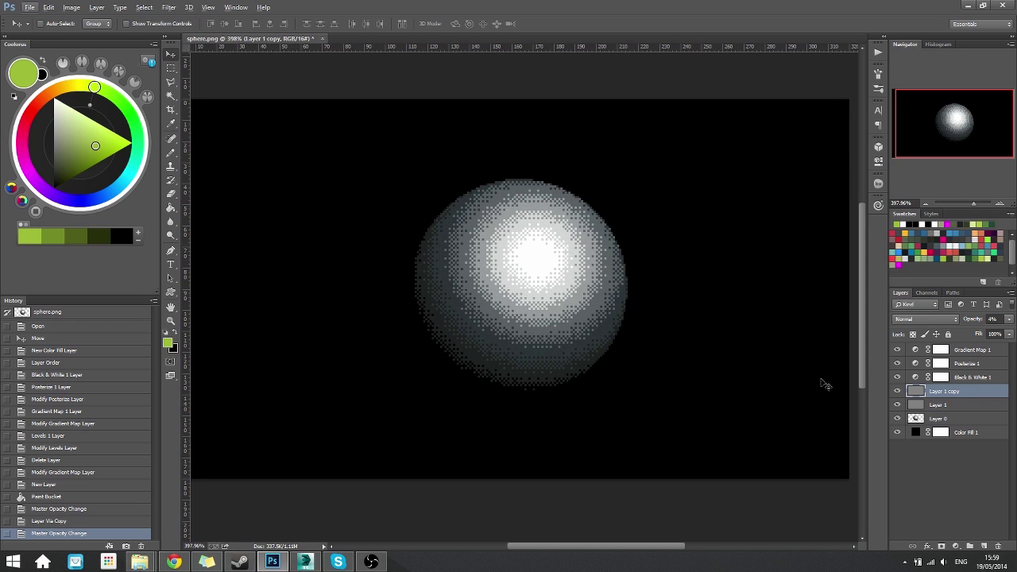
pyautogui.doubleClick(915, 431)
# Set Color Fill 1 to 161616, load Layer 0's sphere selection, and select Layer 1.
pyautogui.click(659, 443)
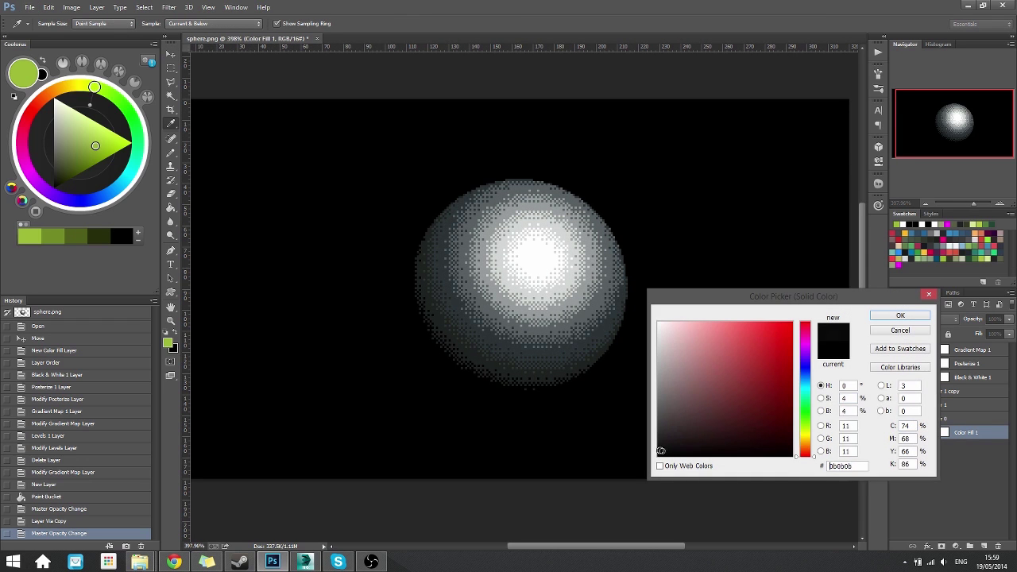
pyautogui.moveTo(667, 437)
pyautogui.mouseDown()
pyautogui.moveTo(652, 441)
pyautogui.moveTo(657, 369)
pyautogui.moveTo(633, 338)
pyautogui.moveTo(654, 366)
pyautogui.moveTo(651, 395)
pyautogui.mouseUp()
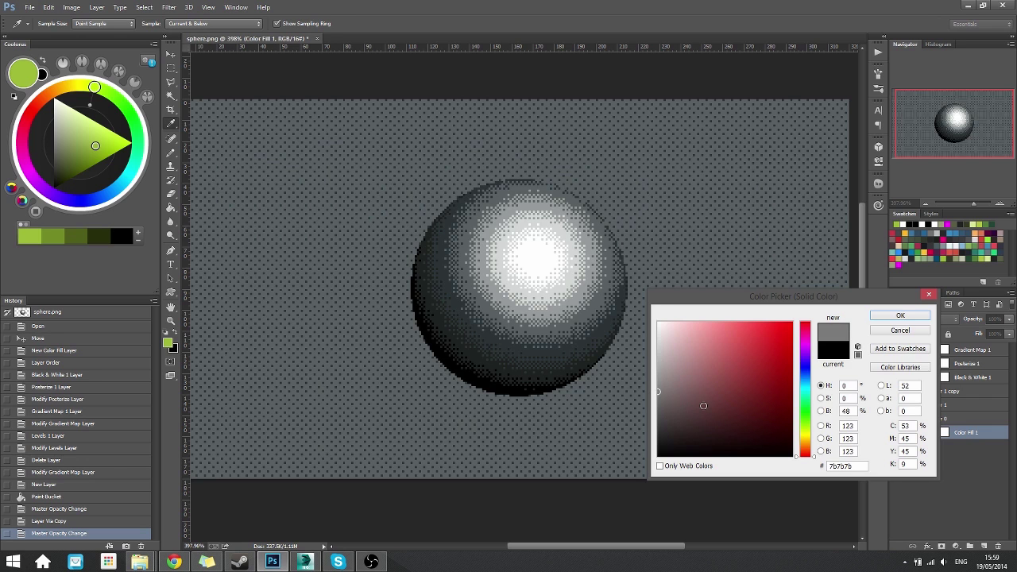
pyautogui.moveTo(663, 405); pyautogui.dragTo(670, 451)
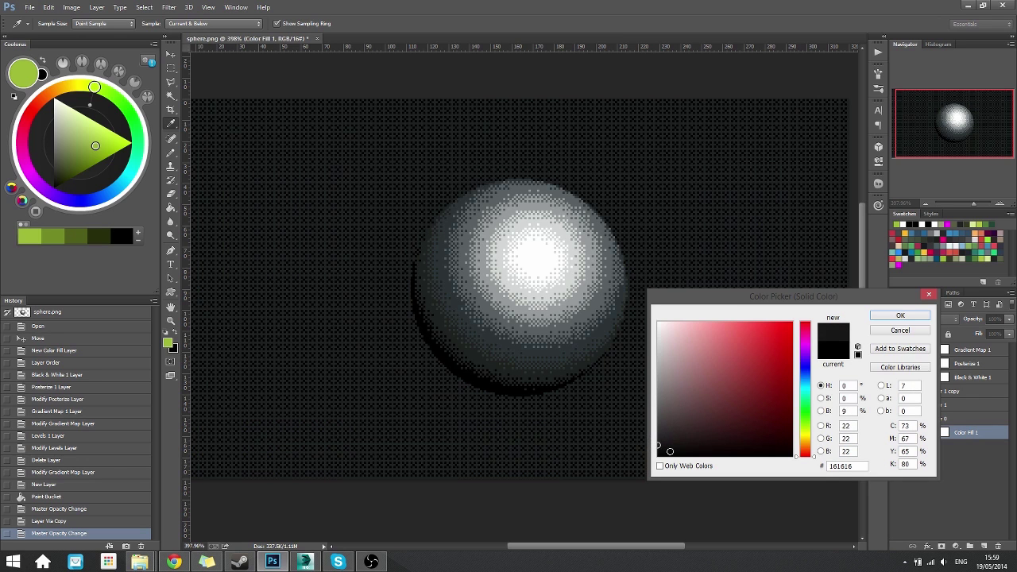
pyautogui.click(900, 316)
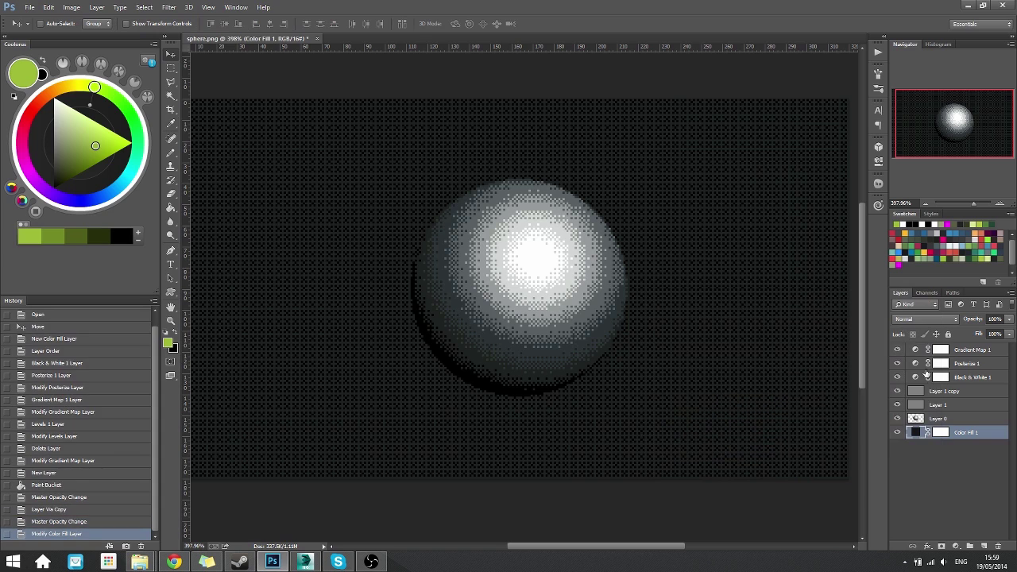
pyautogui.keyDown('ctrl'); pyautogui.click(916, 419); pyautogui.keyUp('ctrl')
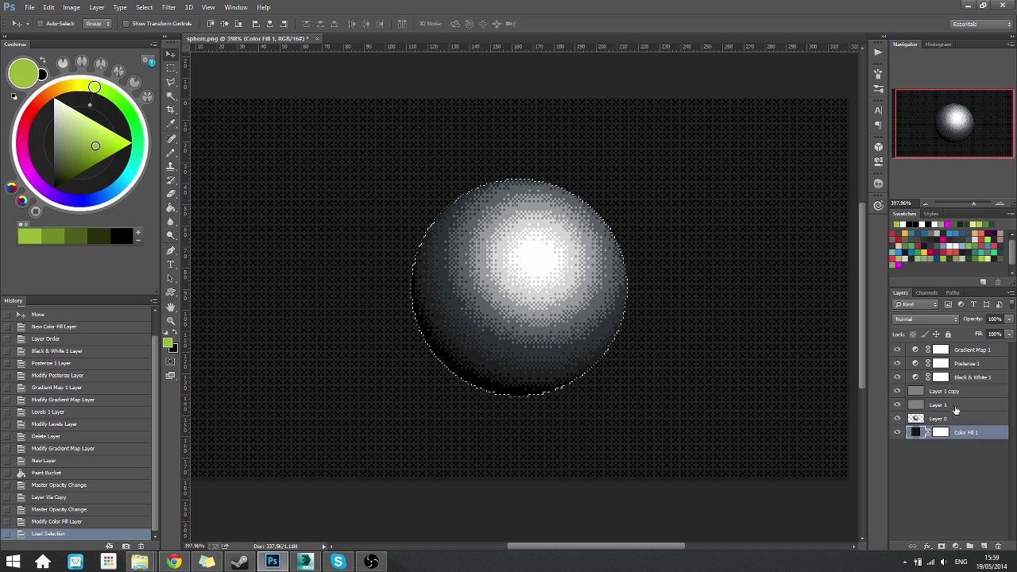
pyautogui.click(956, 407)
# Mask both Layer 1 and Layer 1 copy to the sphere selection.
pyautogui.click(942, 547)
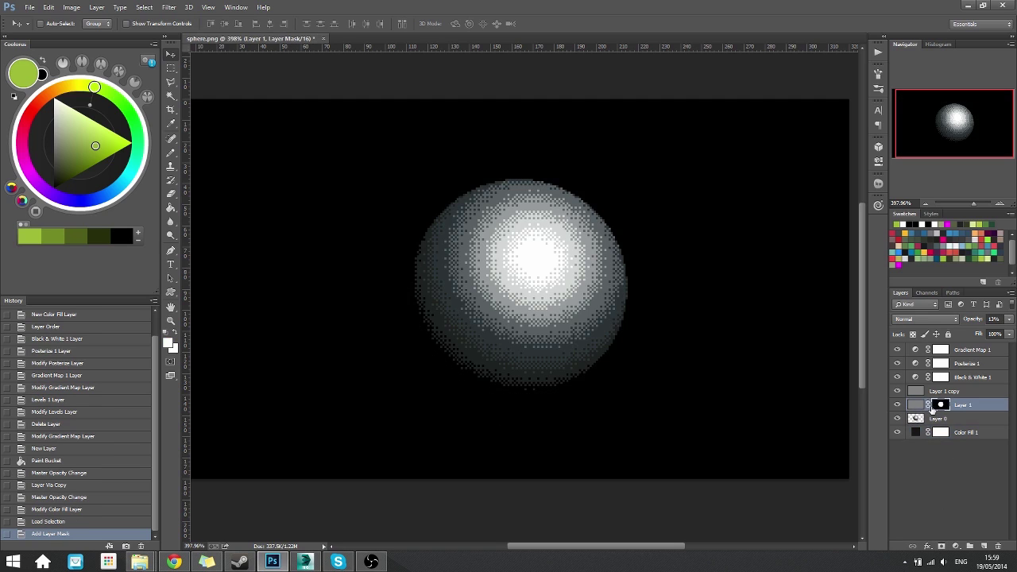
pyautogui.keyDown('ctrl'); pyautogui.click(941, 406); pyautogui.keyUp('ctrl')
pyautogui.click(953, 391)
pyautogui.click(941, 546)
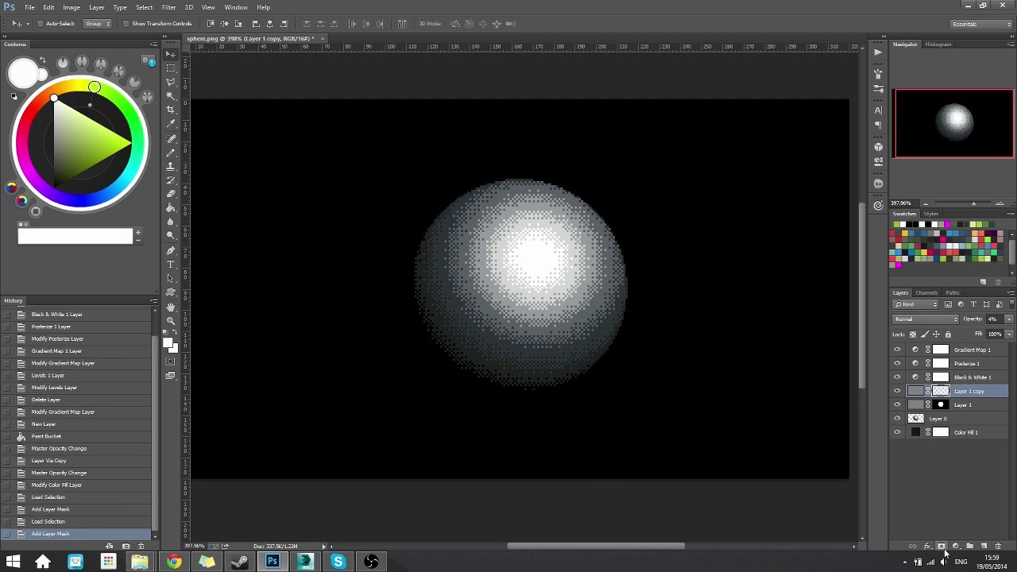
# Change the Color Fill 1 background to the lighter dark grey 1e1e1e.
pyautogui.doubleClick(915, 436)
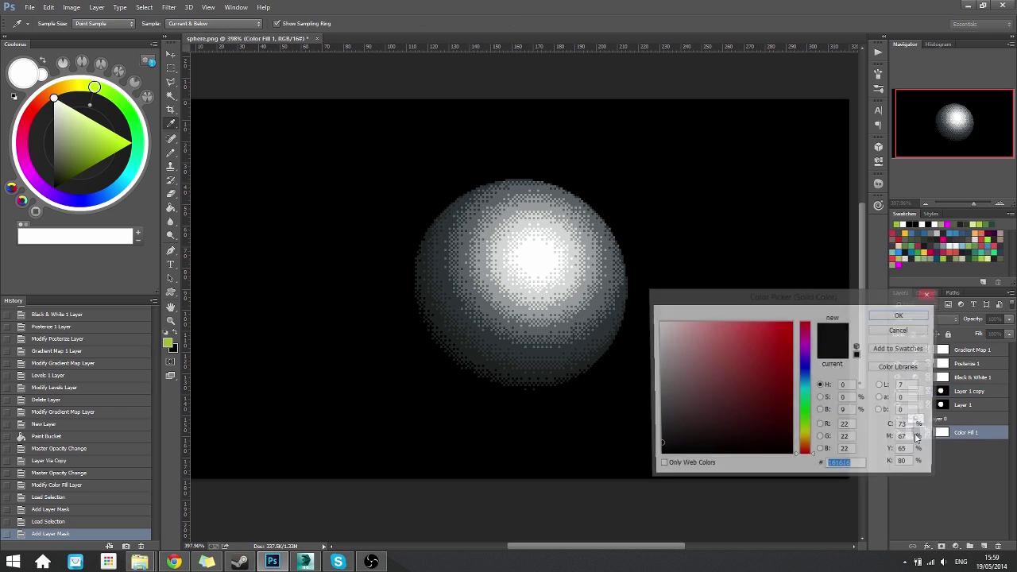
pyautogui.moveTo(675, 363)
pyautogui.mouseDown()
pyautogui.moveTo(669, 416)
pyautogui.moveTo(650, 429)
pyautogui.moveTo(655, 452)
pyautogui.moveTo(666, 437)
pyautogui.moveTo(654, 434)
pyautogui.mouseUp()
pyautogui.click(890, 318)
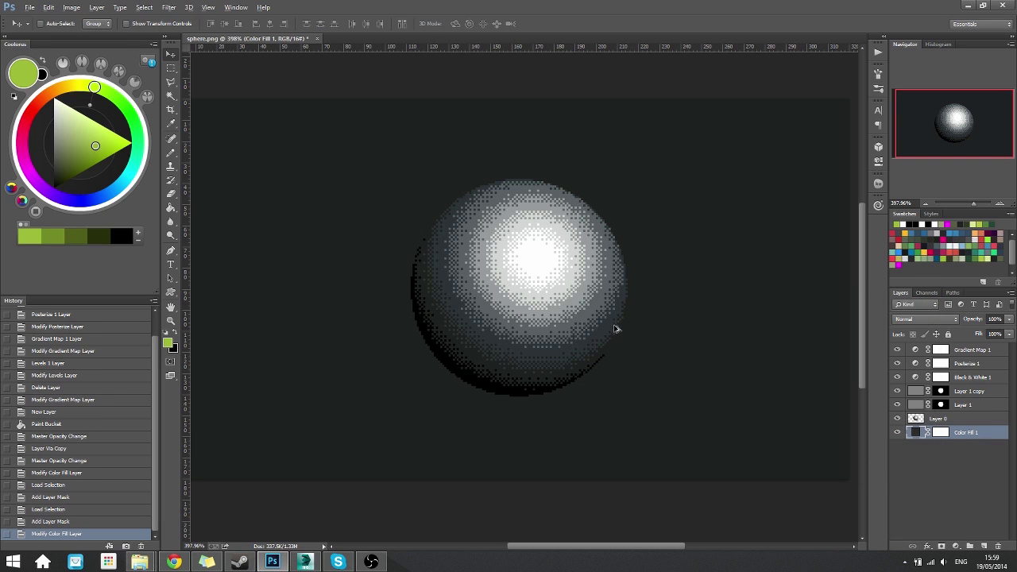
pyautogui.scroll(-5, 614, 325)
pyautogui.scroll(5, 612, 278)
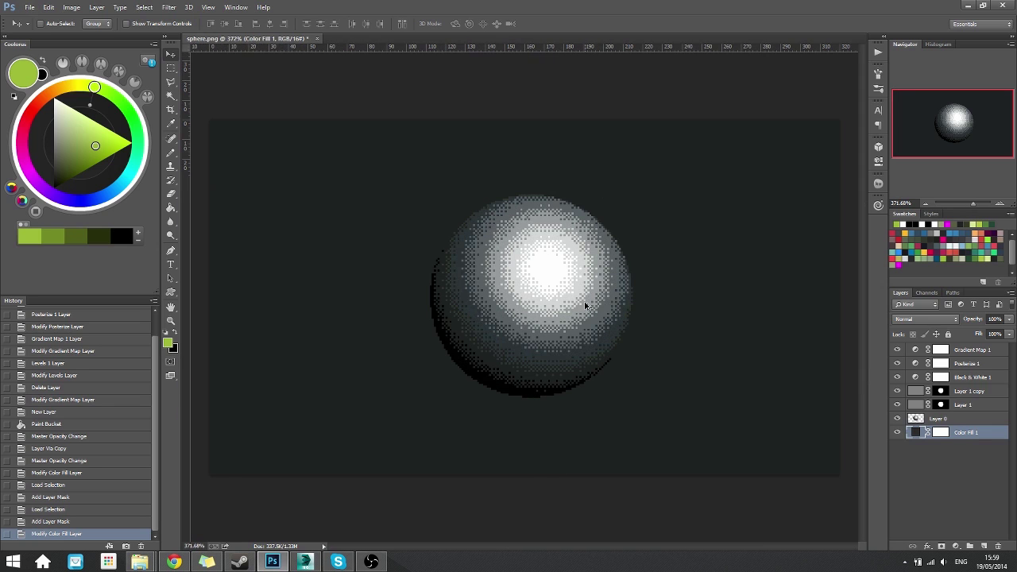
# Paste the whole M720 revolver image into the sphere document as Layer 2, hiding Layer 0.
pyautogui.click(317, 39)
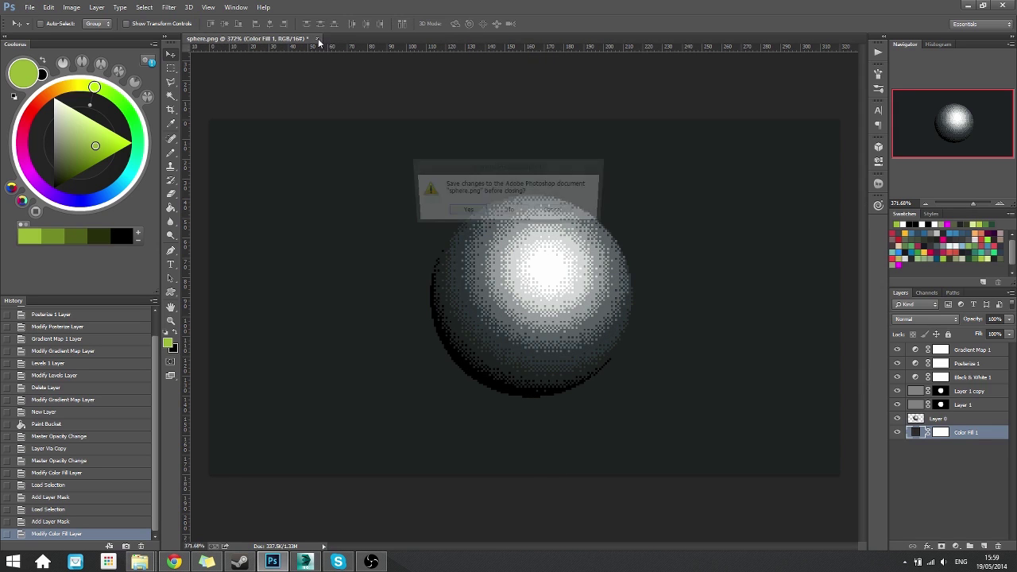
pyautogui.click(545, 213)
pyautogui.click(30, 8)
pyautogui.click(39, 30)
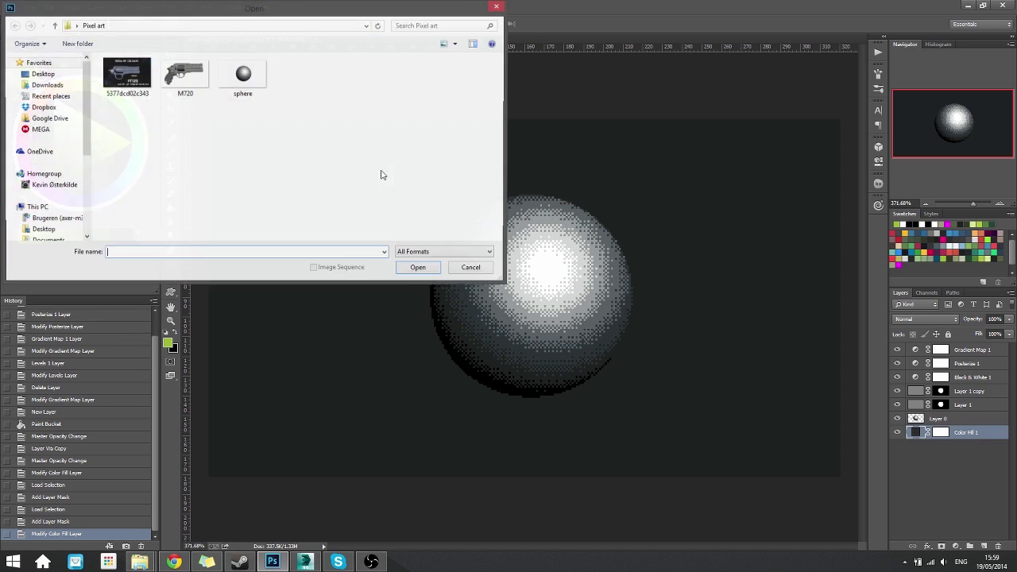
pyautogui.doubleClick(185, 75)
pyautogui.hotkey('ctrl', 'a')
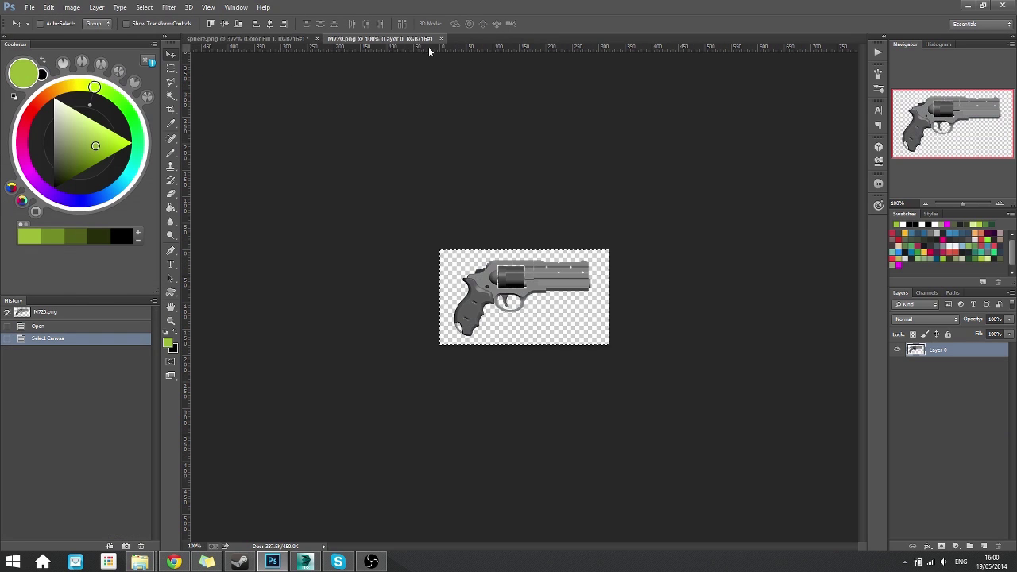
pyautogui.click(441, 38)
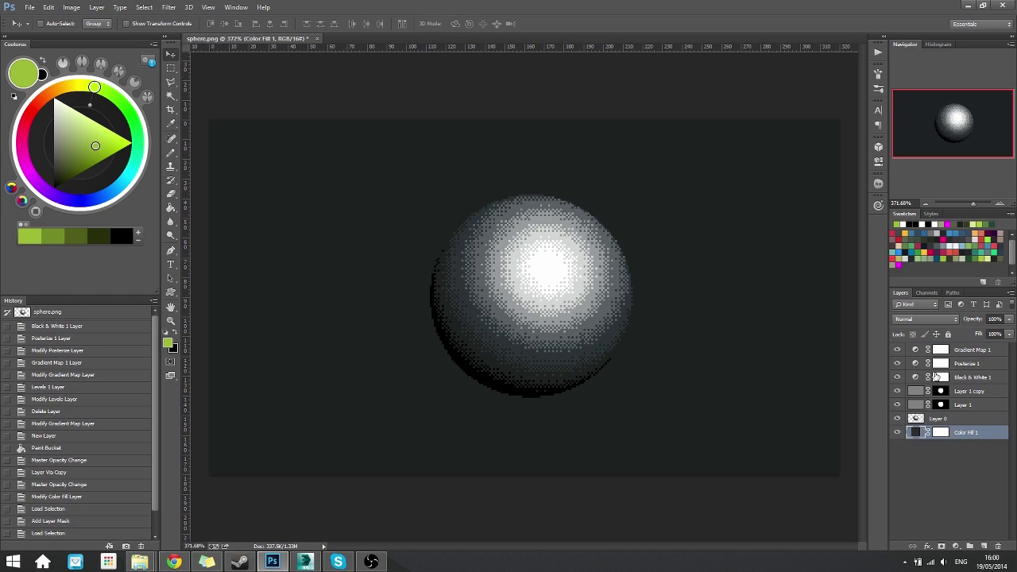
pyautogui.click(897, 418)
pyautogui.click(922, 418)
pyautogui.hotkey('ctrl', 'v')
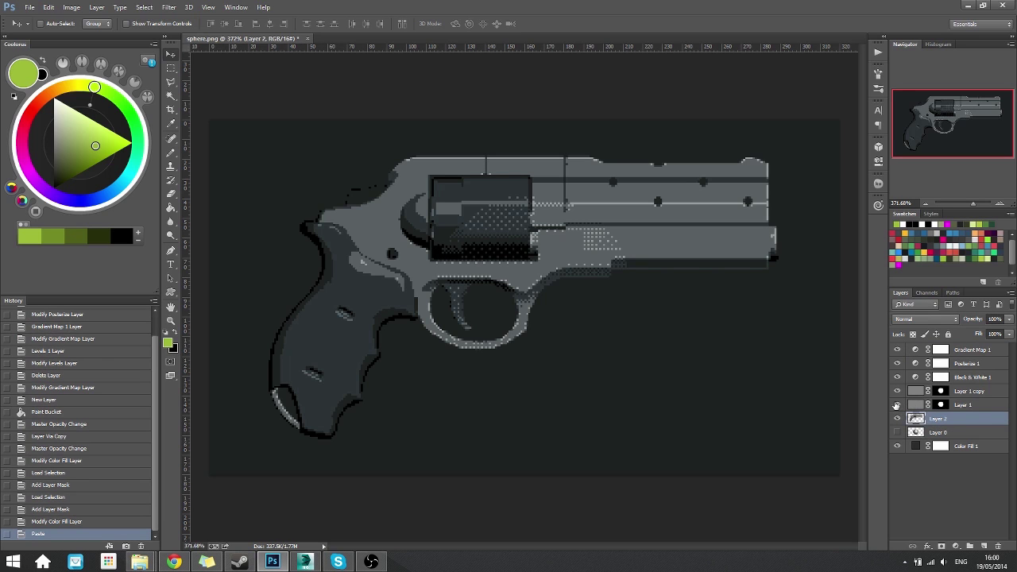
# Remove the old sphere masks from Layer 1 and Layer 1 copy, loading the revolver silhouette.
pyautogui.rightClick(942, 405)
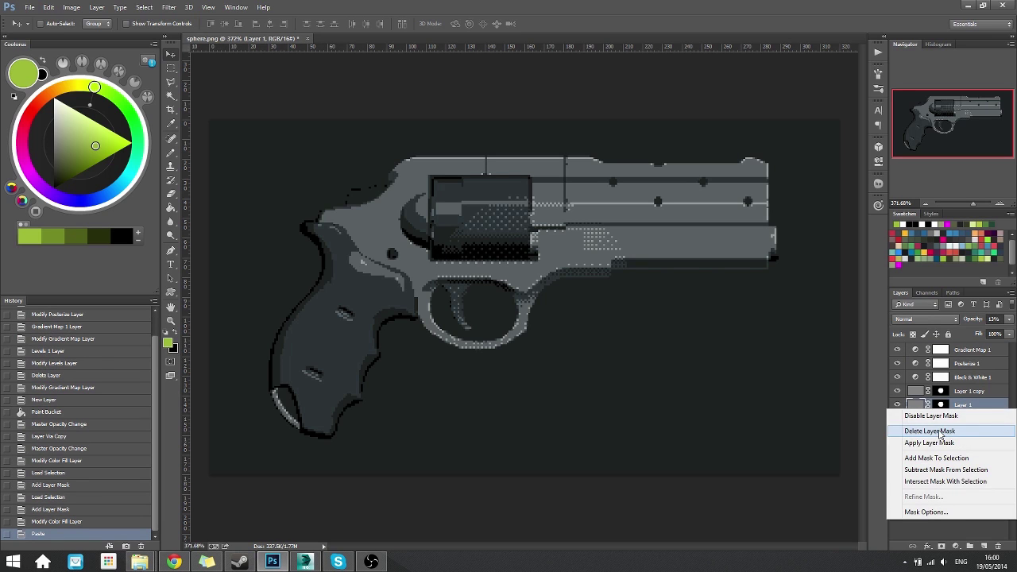
pyautogui.click(936, 415)
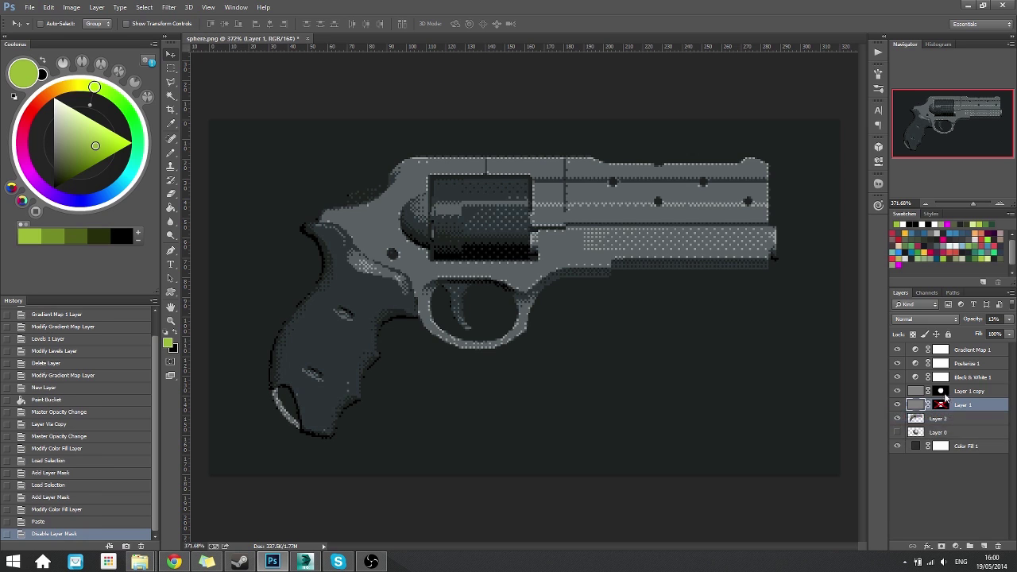
pyautogui.rightClick(943, 393)
pyautogui.click(947, 404)
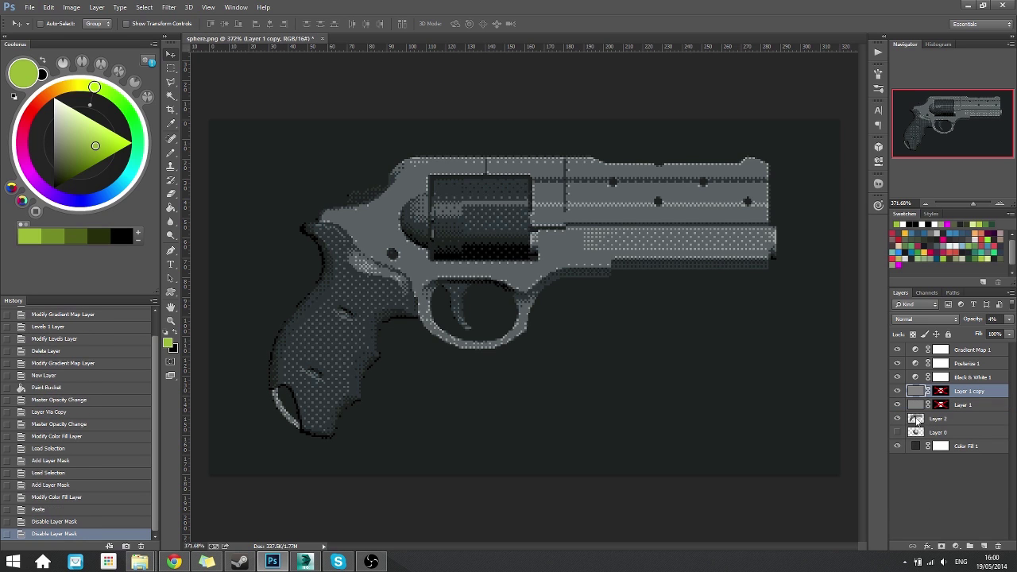
pyautogui.keyDown('ctrl'); pyautogui.click(916, 429); pyautogui.keyUp('ctrl')
pyautogui.rightClick(943, 407)
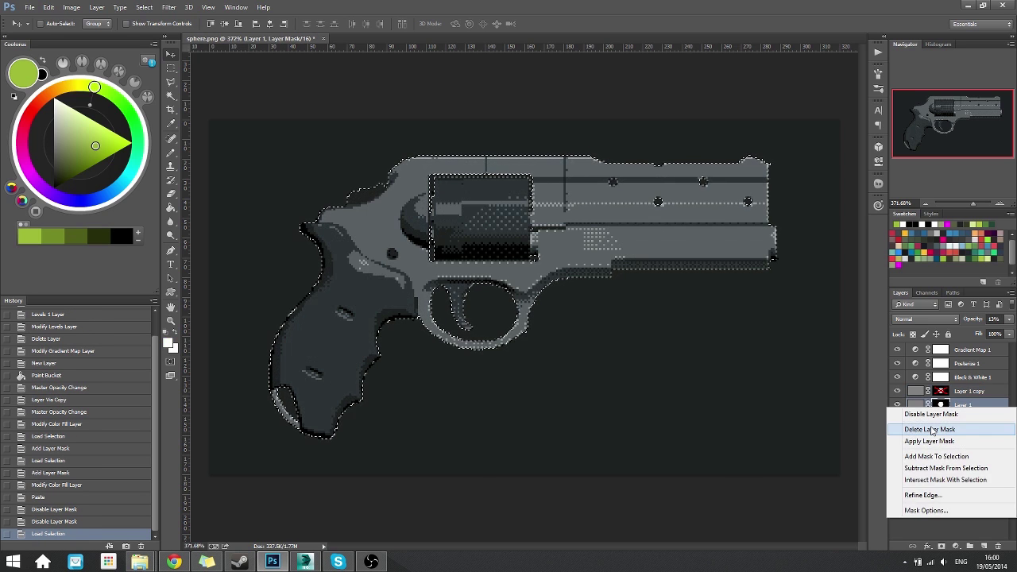
pyautogui.click(938, 429)
pyautogui.rightClick(941, 391)
pyautogui.click(928, 428)
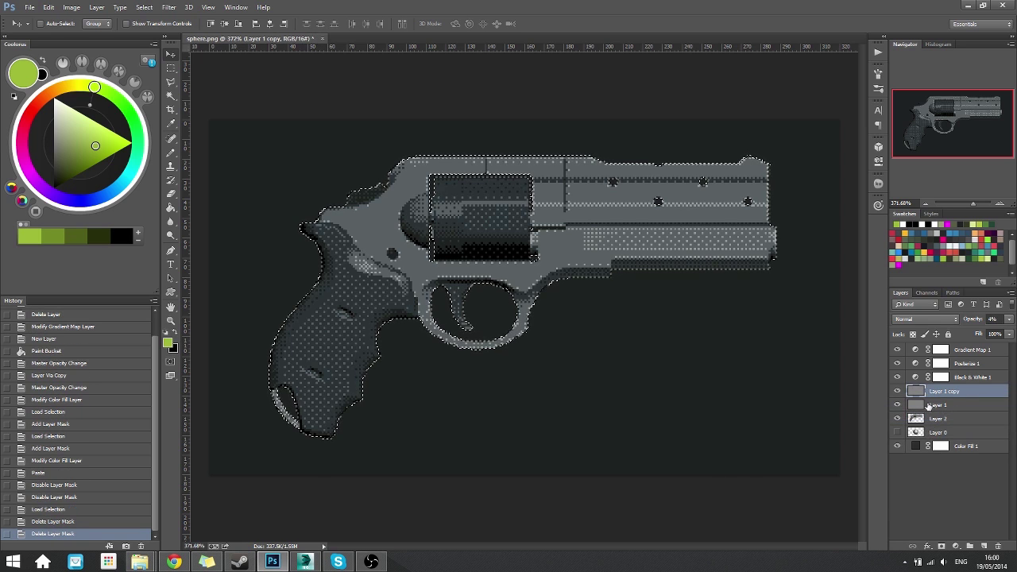
# Mask Layer 1 and Layer 1 copy to the revolver silhouette, then open Color Fill 1's picker.
pyautogui.click(954, 405)
pyautogui.click(942, 546)
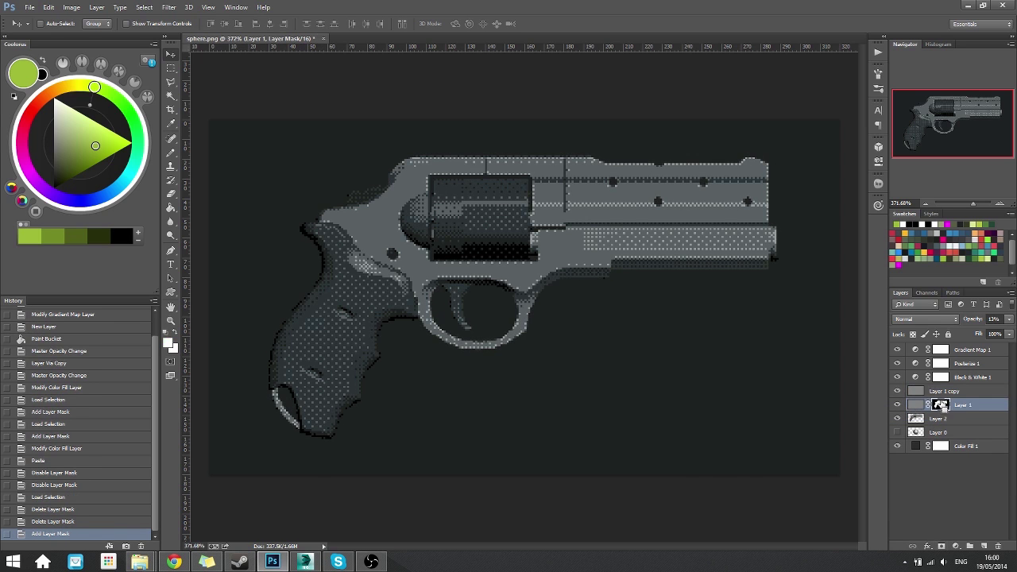
pyautogui.click(946, 392)
pyautogui.keyDown('ctrl'); pyautogui.click(942, 405); pyautogui.keyUp('ctrl')
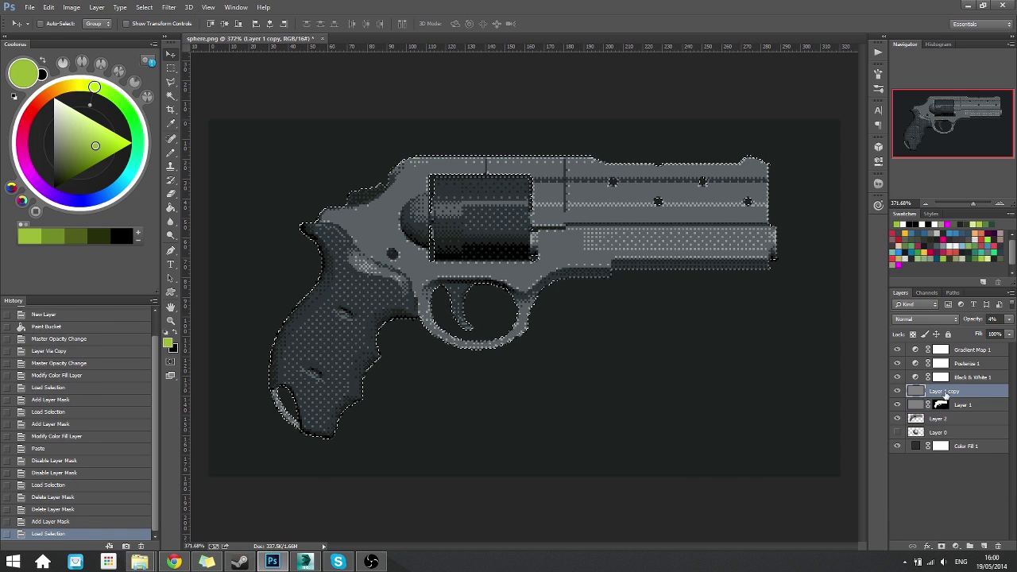
pyautogui.click(942, 547)
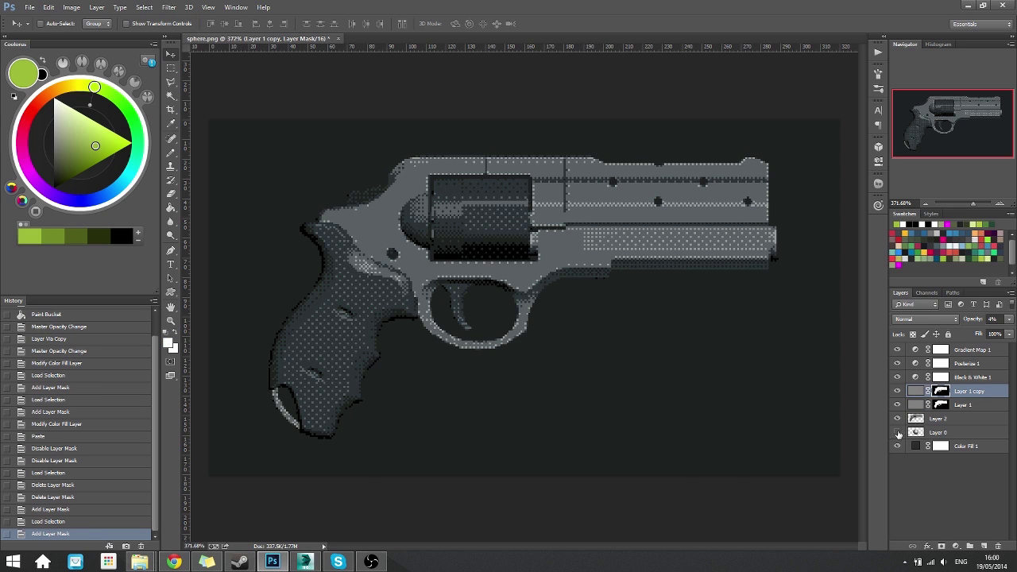
pyautogui.doubleClick(917, 448)
# Turn the background fill black and lower Posterize 1 by two levels.
pyautogui.moveTo(667, 445); pyautogui.dragTo(627, 514)
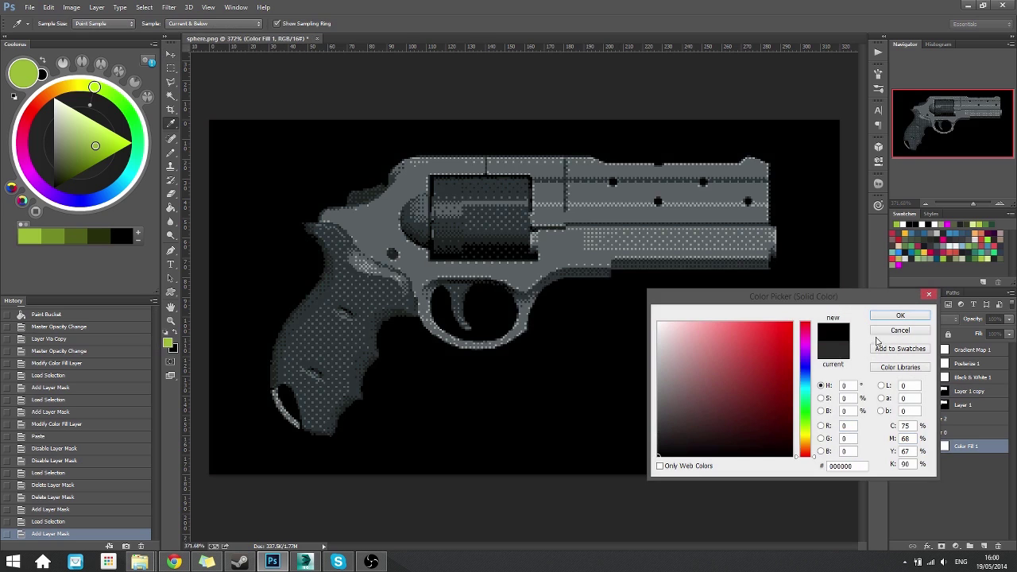
pyautogui.click(900, 316)
pyautogui.doubleClick(916, 364)
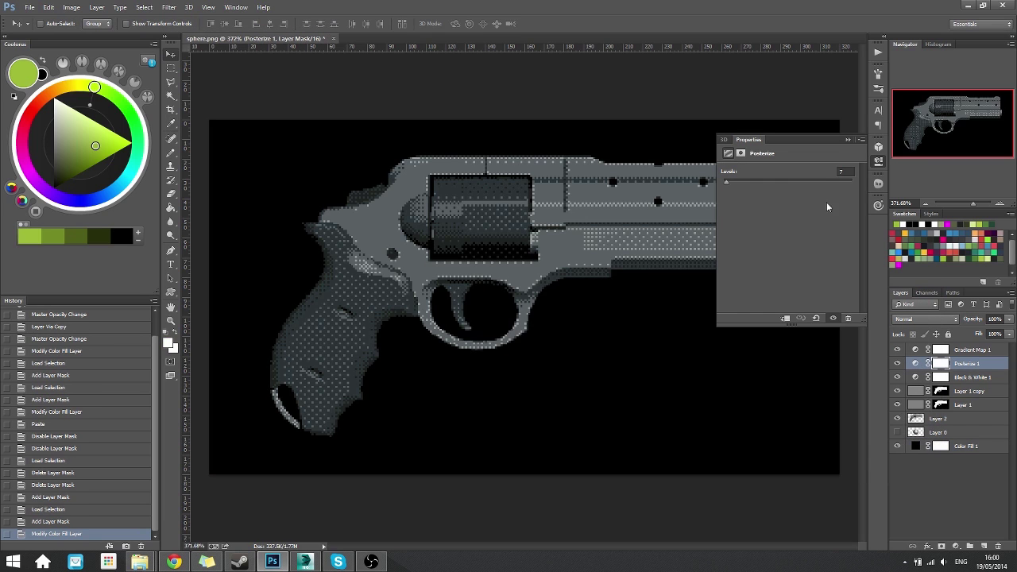
pyautogui.click(845, 172)
pyautogui.press('Down')
pyautogui.press('Down')
pyautogui.press('Down')
pyautogui.press('Down')
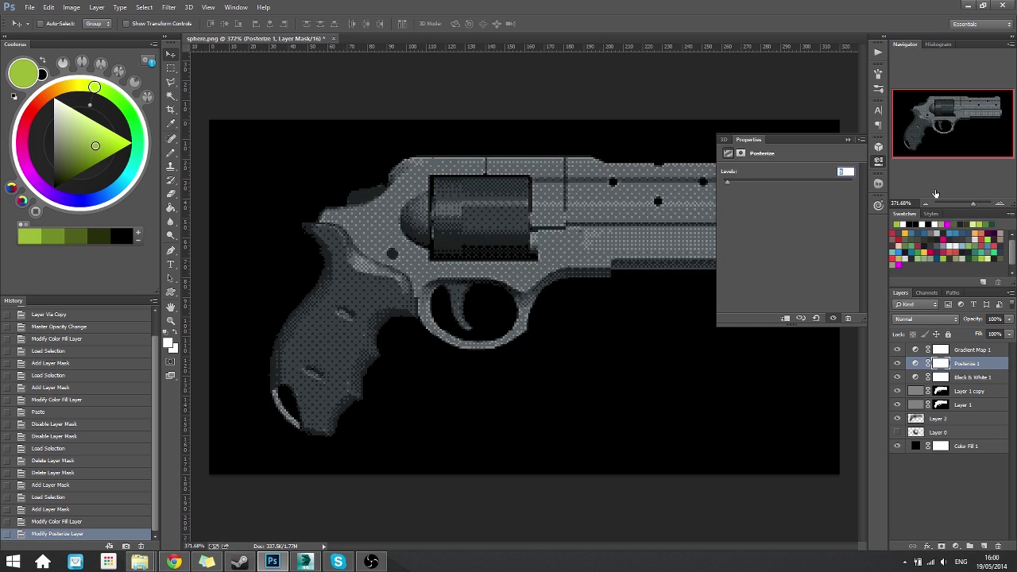
pyautogui.press('Down')
pyautogui.click(877, 165)
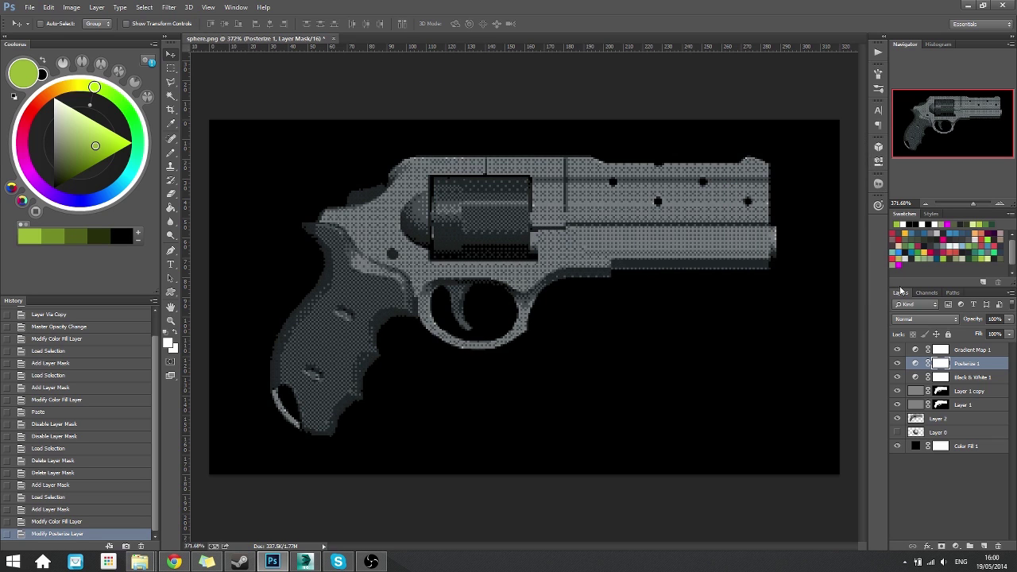
# Apply the Retro_green2 gradient preset to Gradient Map 1 and collapse its panel.
pyautogui.doubleClick(916, 351)
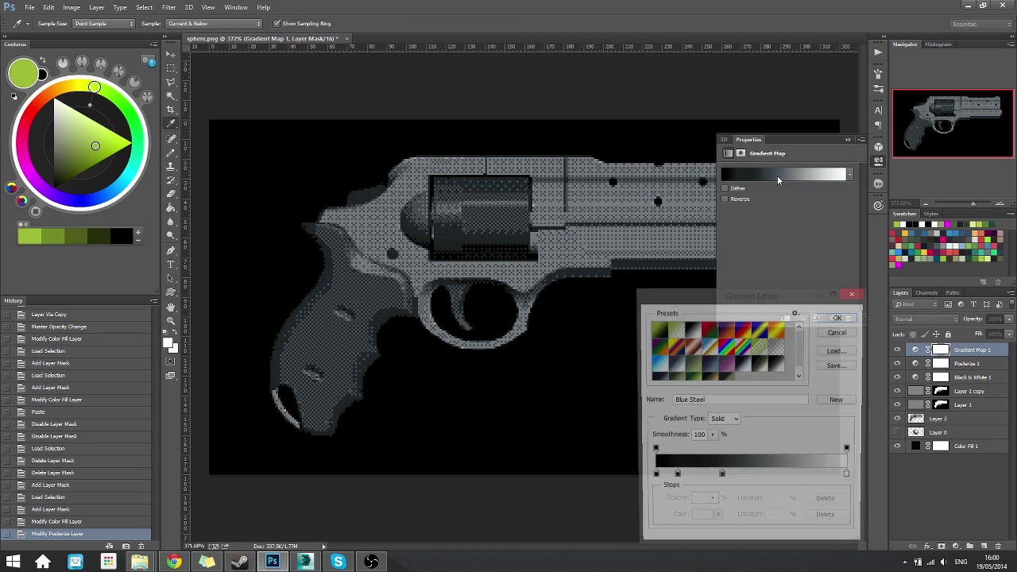
pyautogui.click(779, 175)
pyautogui.click(759, 365)
pyautogui.scroll(-1, 759, 365)
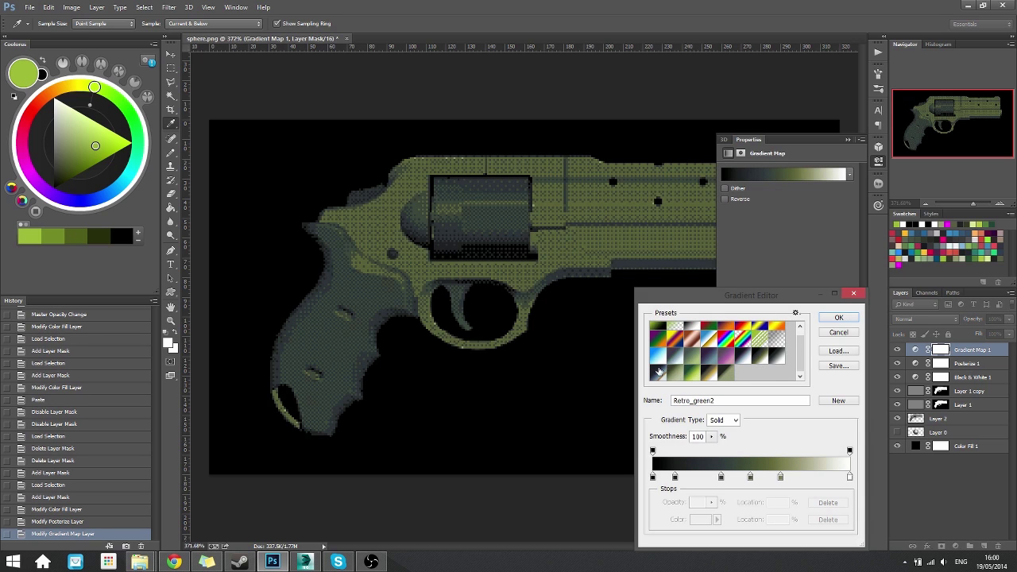
pyautogui.click(838, 318)
pyautogui.click(878, 165)
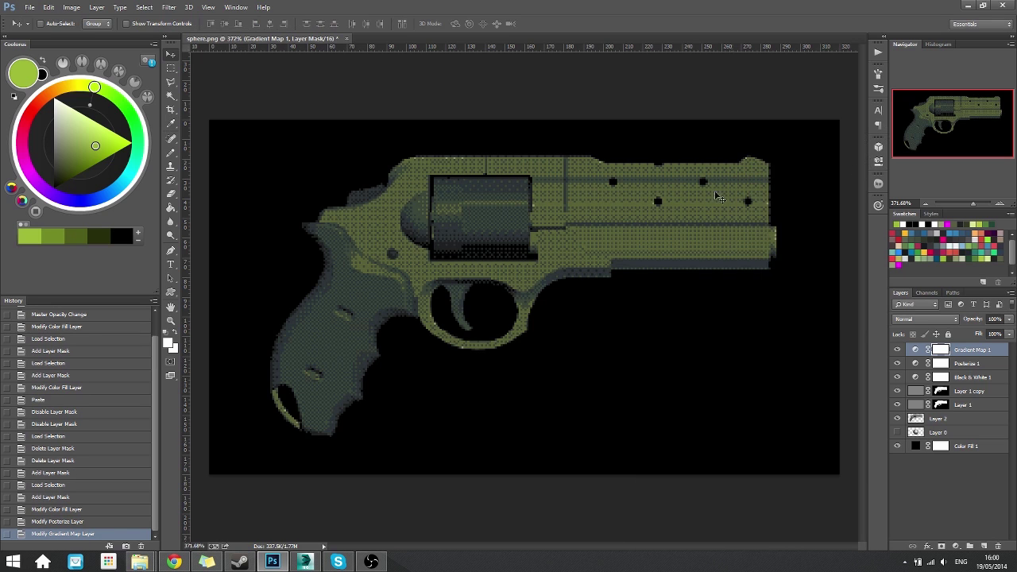
pyautogui.scroll(-4, 556, 206)
pyautogui.scroll(-3, 603, 224)
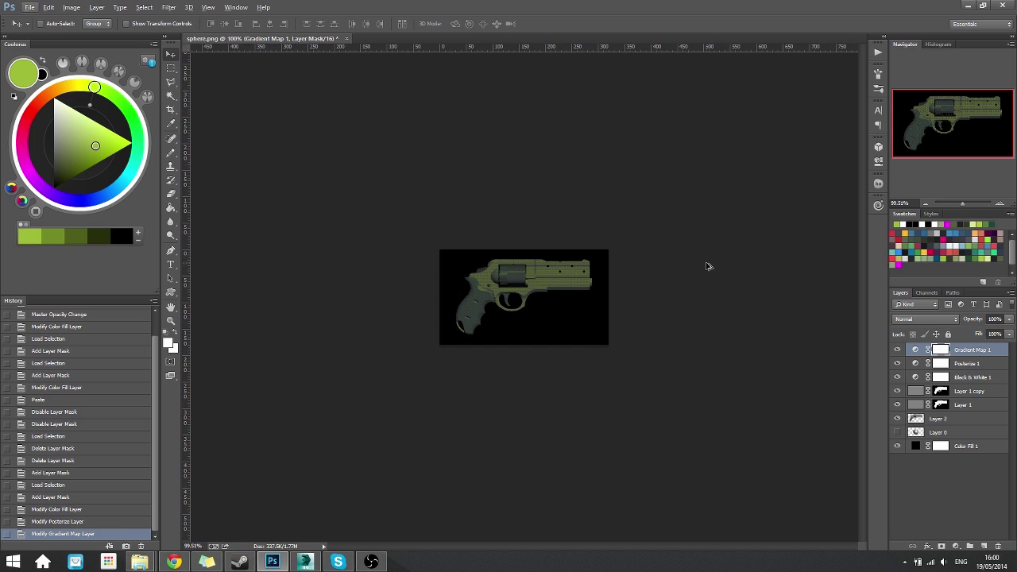
# Zoom in to about 420% to inspect the green dithered revolver up close.
pyautogui.scroll(6, 486, 333)
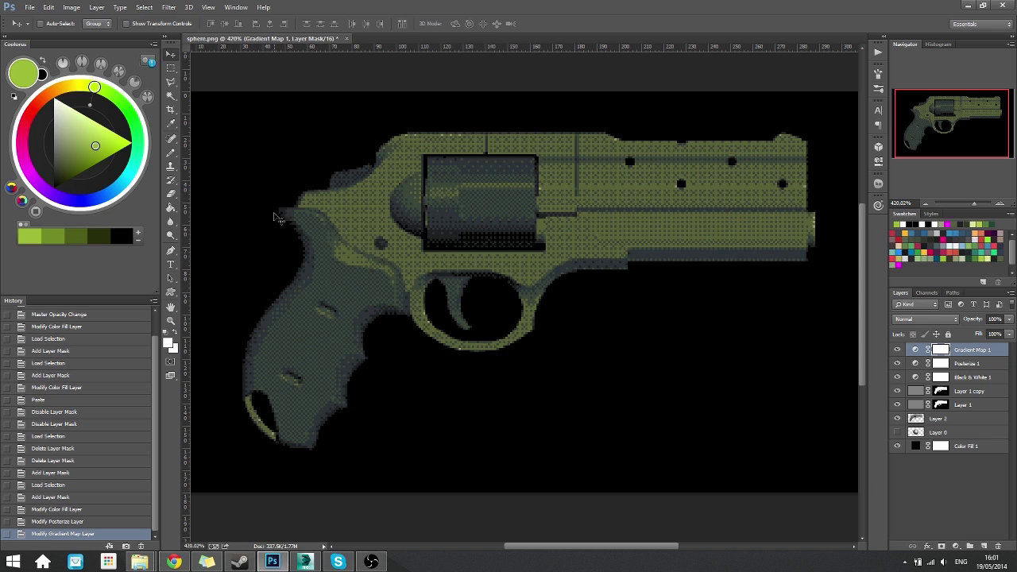
pyautogui.scroll(1, 469, 206)
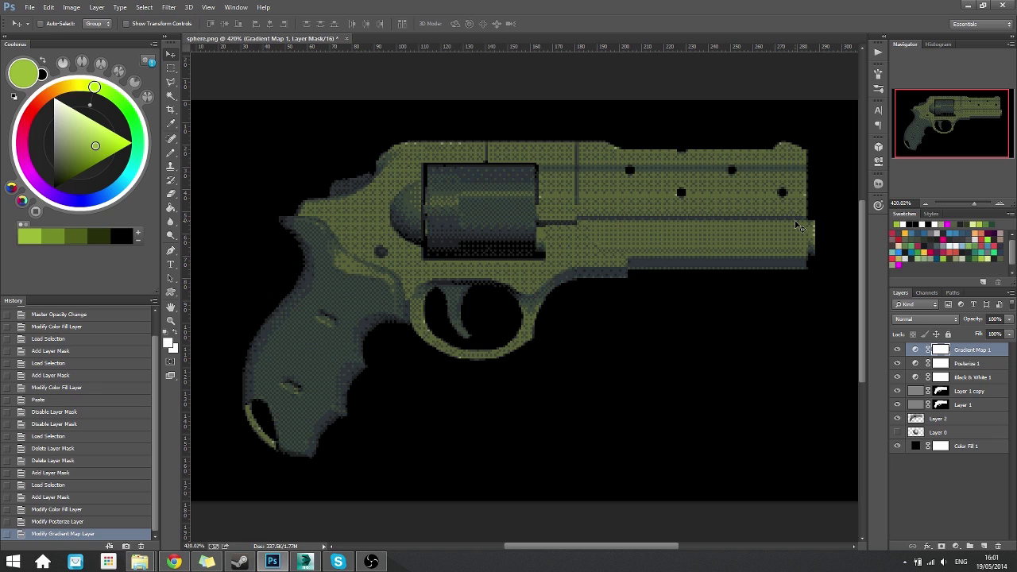
pyautogui.scroll(-1, 782, 234)
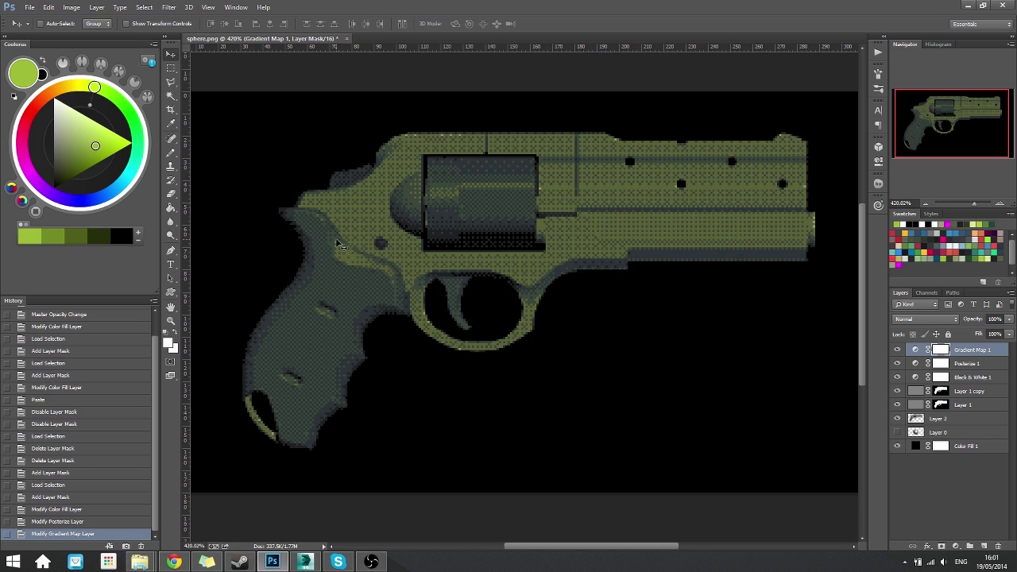
# Switch Gradient Map 1 to the grey Blue Steel preset, then bring up the Pixel art folder.
pyautogui.click(915, 349)
pyautogui.doubleClick(915, 350)
pyautogui.click(782, 176)
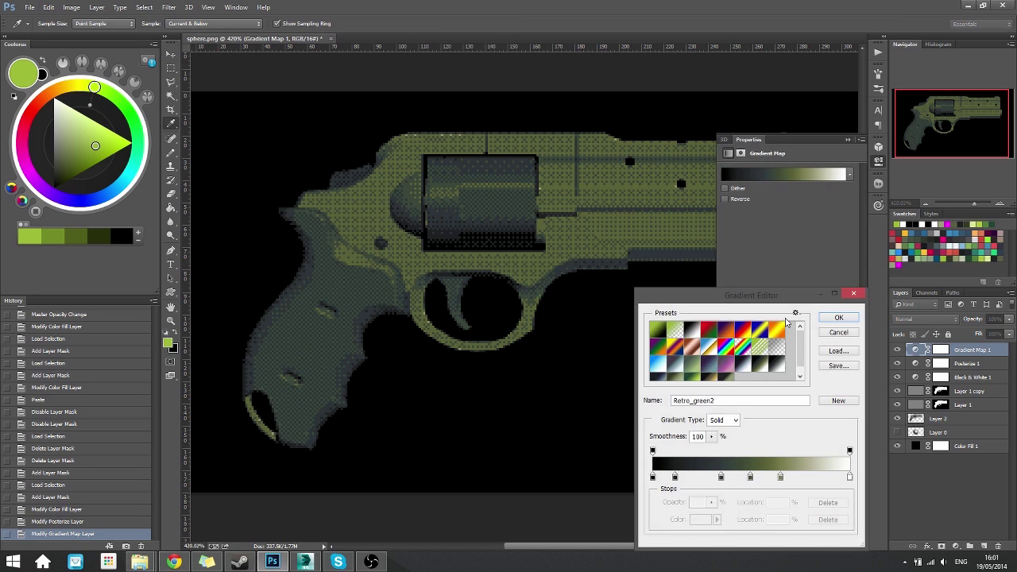
pyautogui.click(775, 367)
pyautogui.click(838, 318)
pyautogui.press('v')
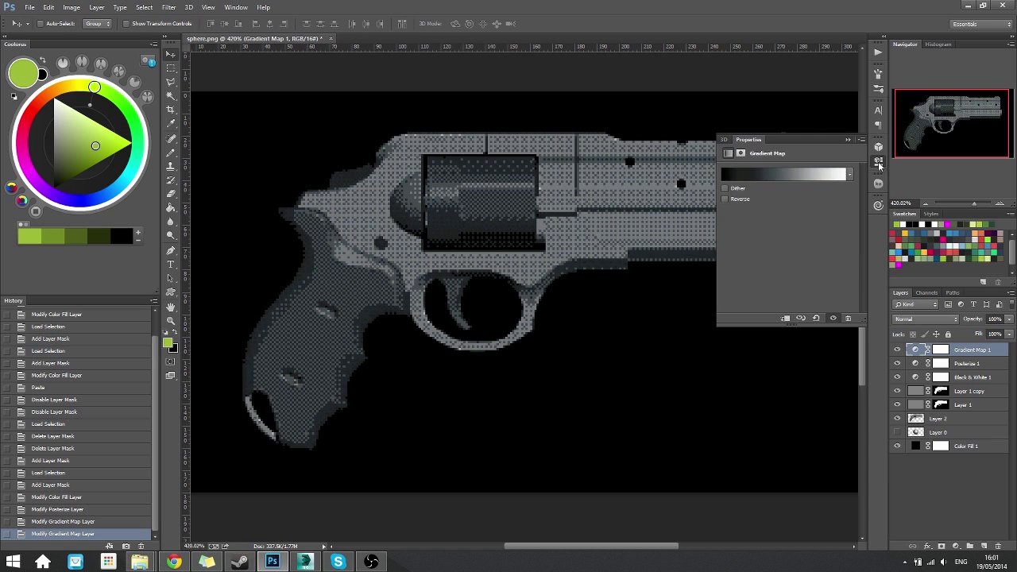
pyautogui.click(878, 162)
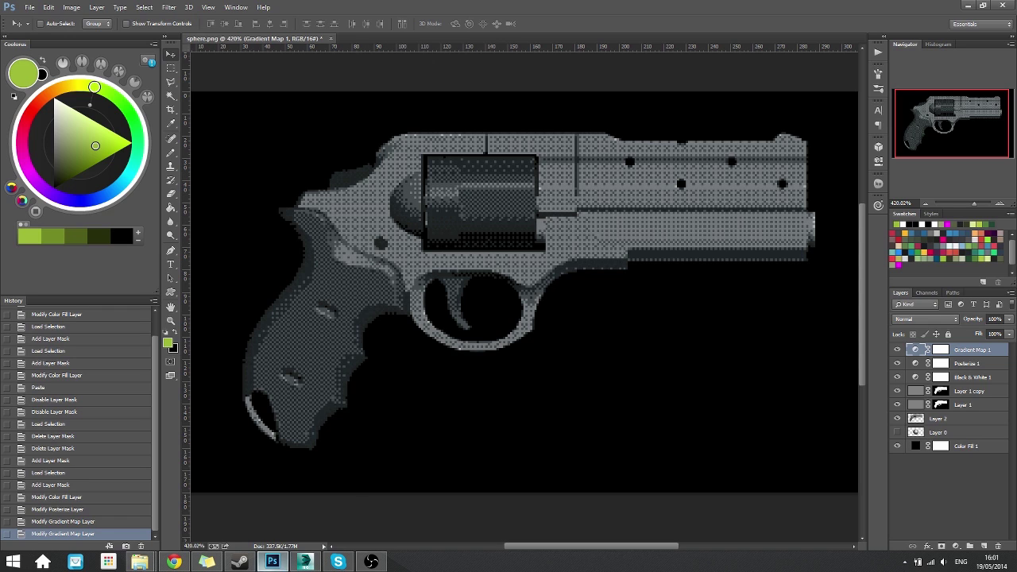
pyautogui.moveTo(155, 564)
pyautogui.click(191, 507)
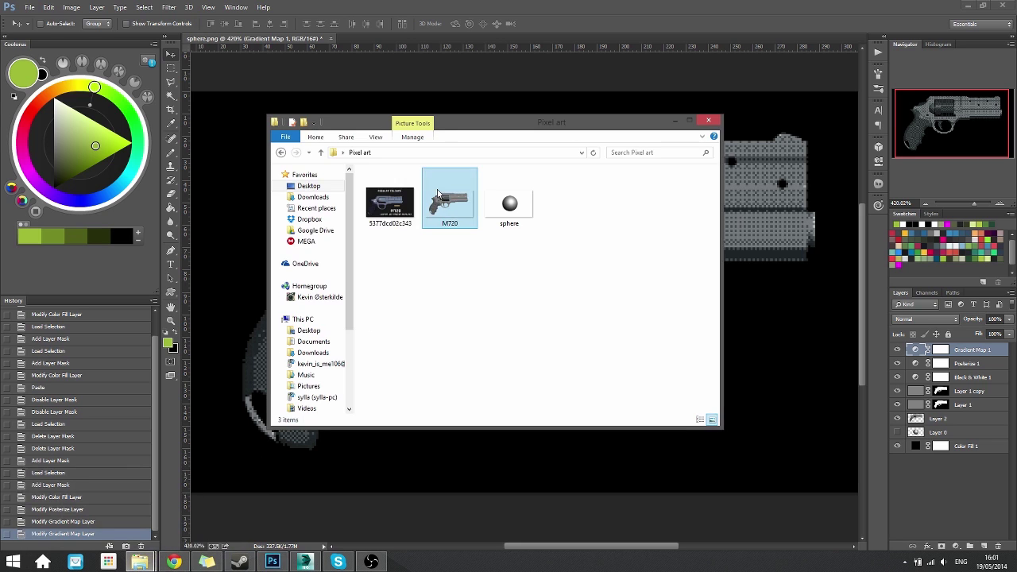
# View the M720 revolver reference JPG in Picasa, close it, and minimize the Pixel art folder.
pyautogui.doubleClick(387, 208)
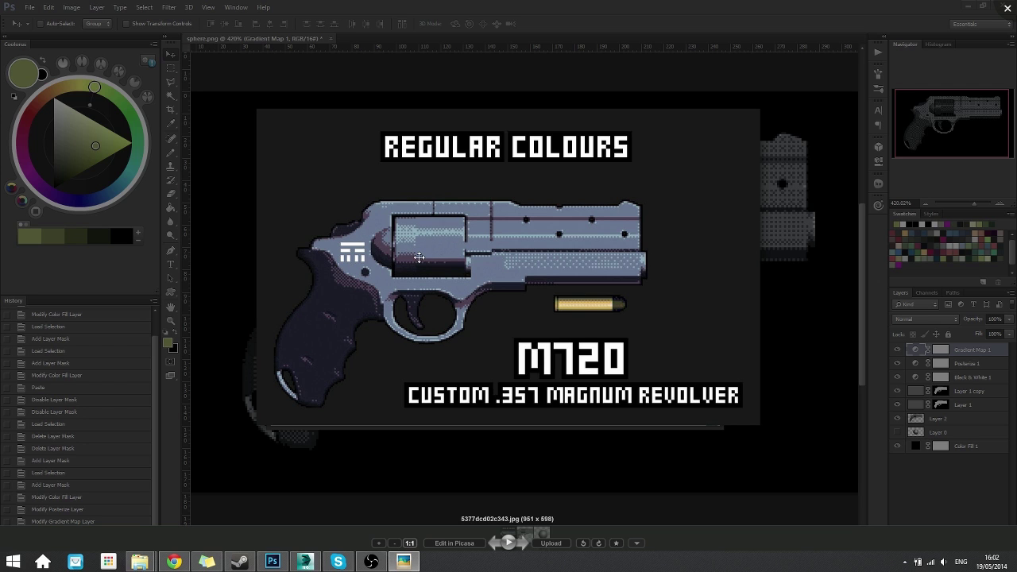
pyautogui.click(545, 59)
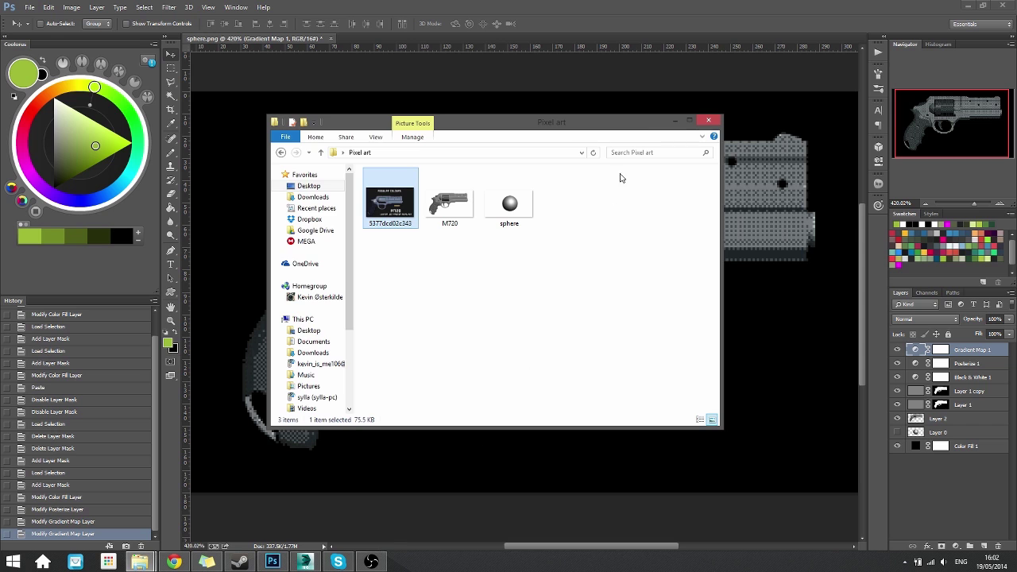
pyautogui.click(650, 9)
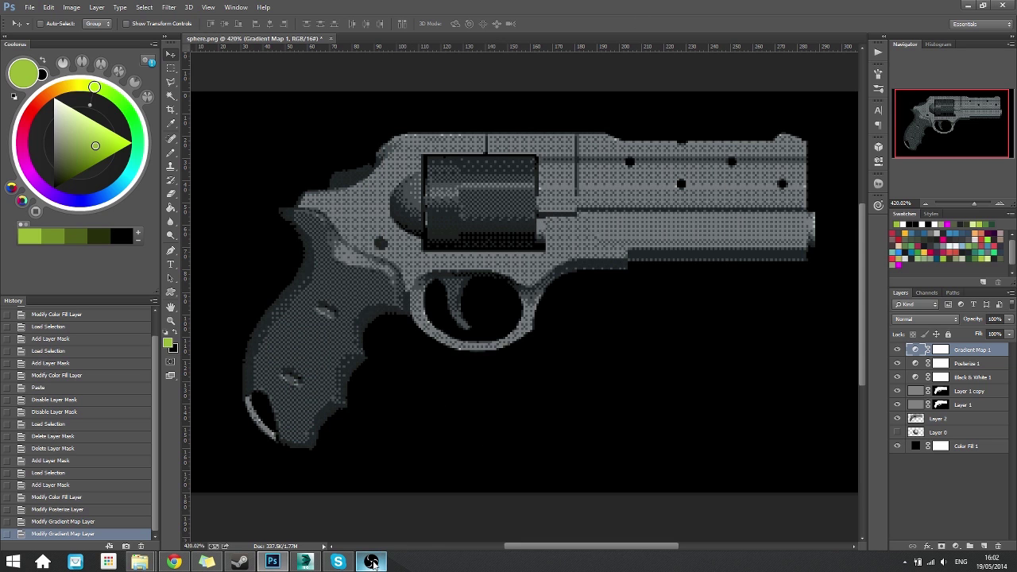
# Switch to Chrome and skim the 'HD Index Painting in Photoshop' blog post, returning to its top.
pyautogui.click(174, 562)
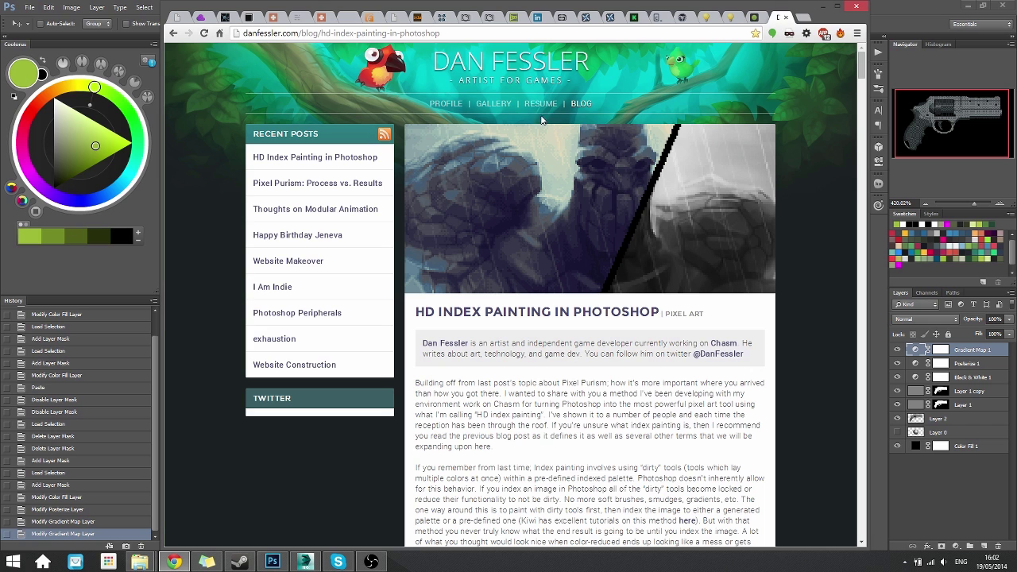
pyautogui.scroll(-12, 532, 120)
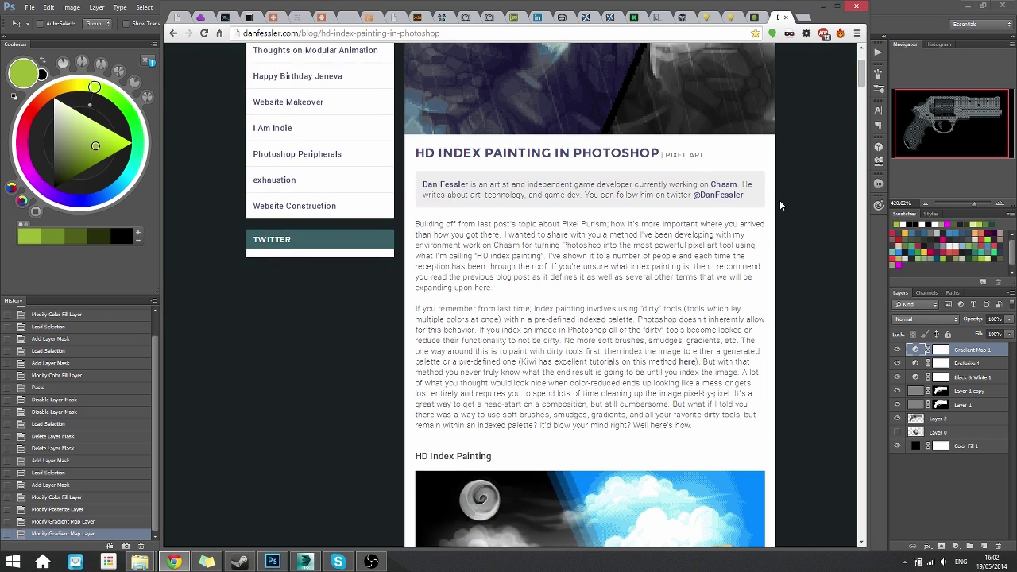
pyautogui.moveTo(862, 111)
pyautogui.mouseDown()
pyautogui.moveTo(859, 205)
pyautogui.moveTo(848, 71)
pyautogui.mouseUp()
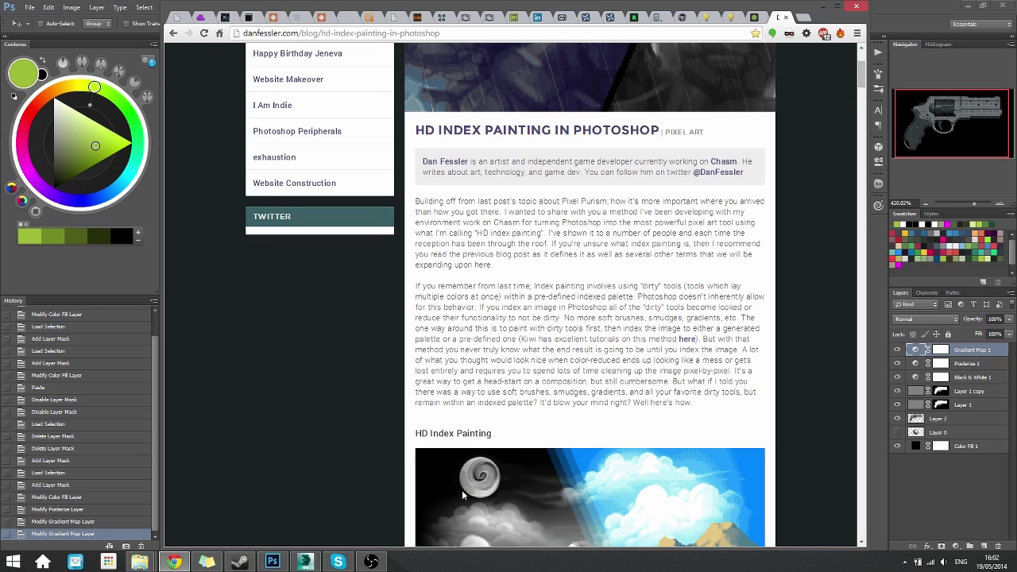
pyautogui.scroll(3, 392, 440)
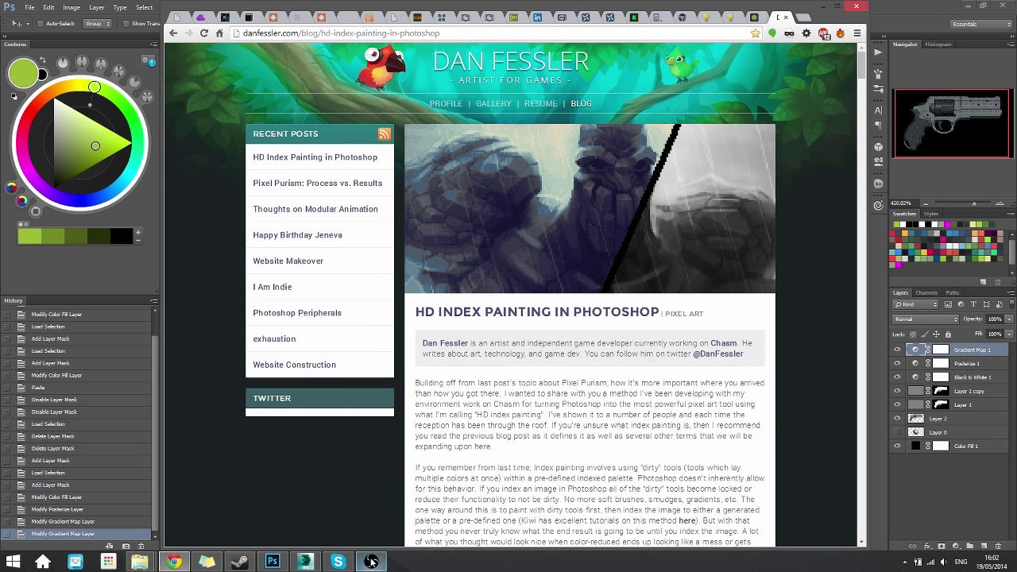